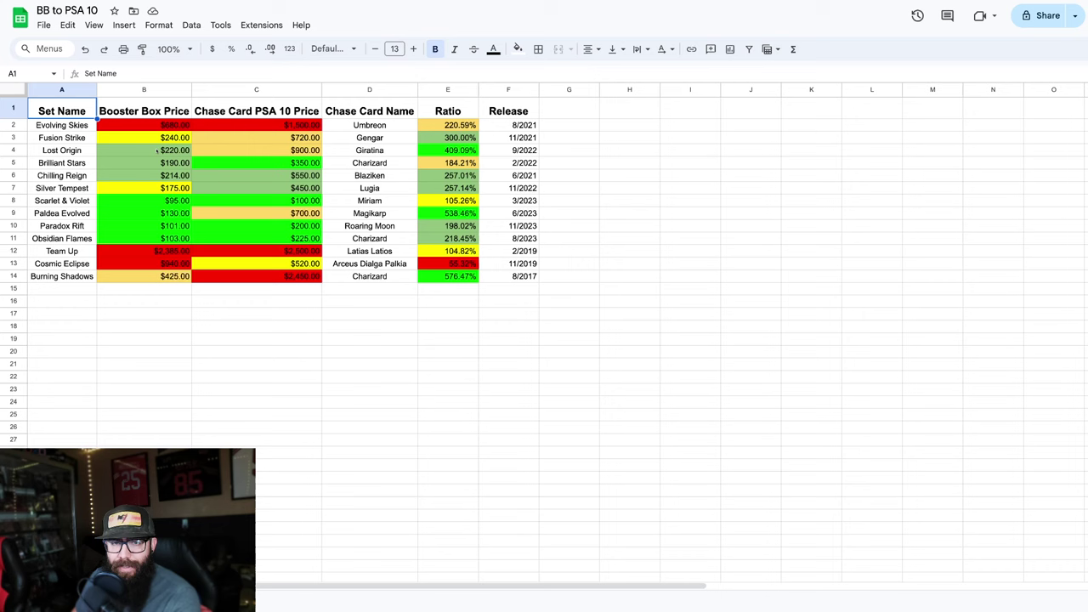
# Examine the Evolving Skies row's booster box price, chase card PSA 10 price, chase card name and ratio.
pyautogui.click(83, 128)
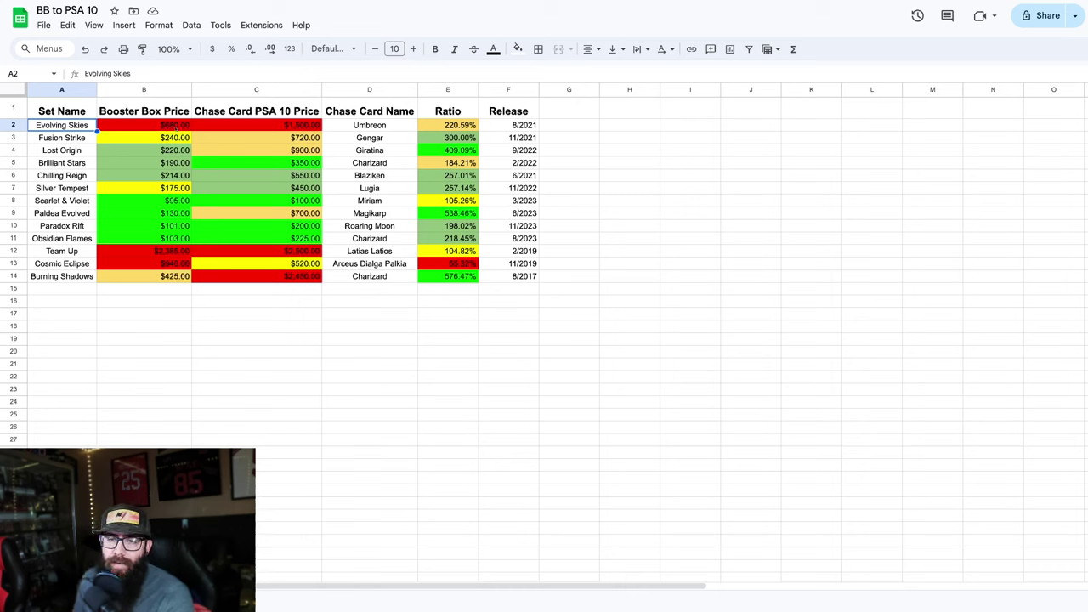
pyautogui.click(176, 125)
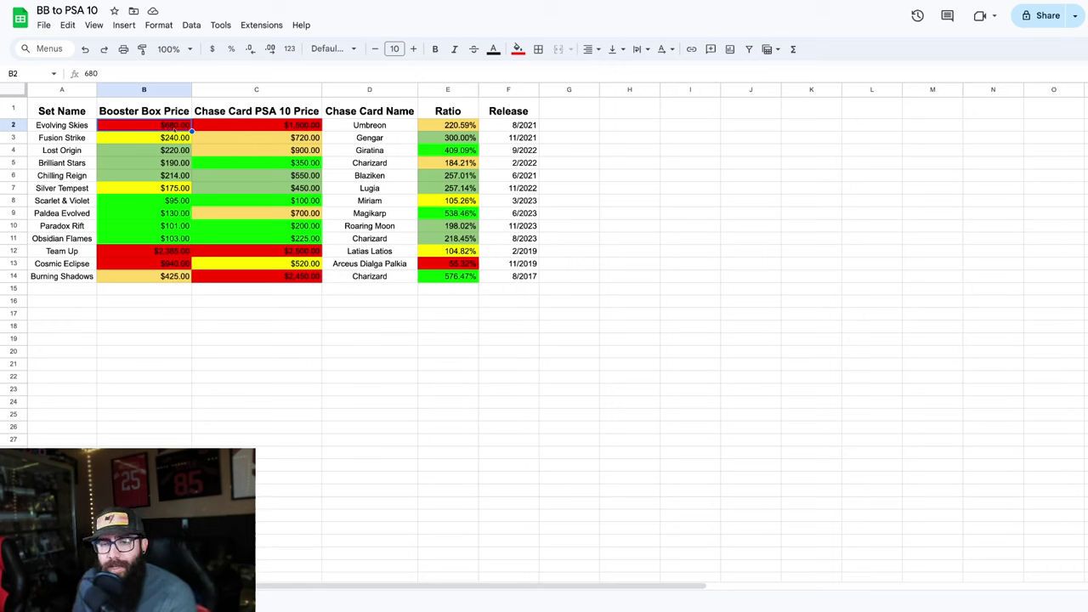
pyautogui.click(253, 125)
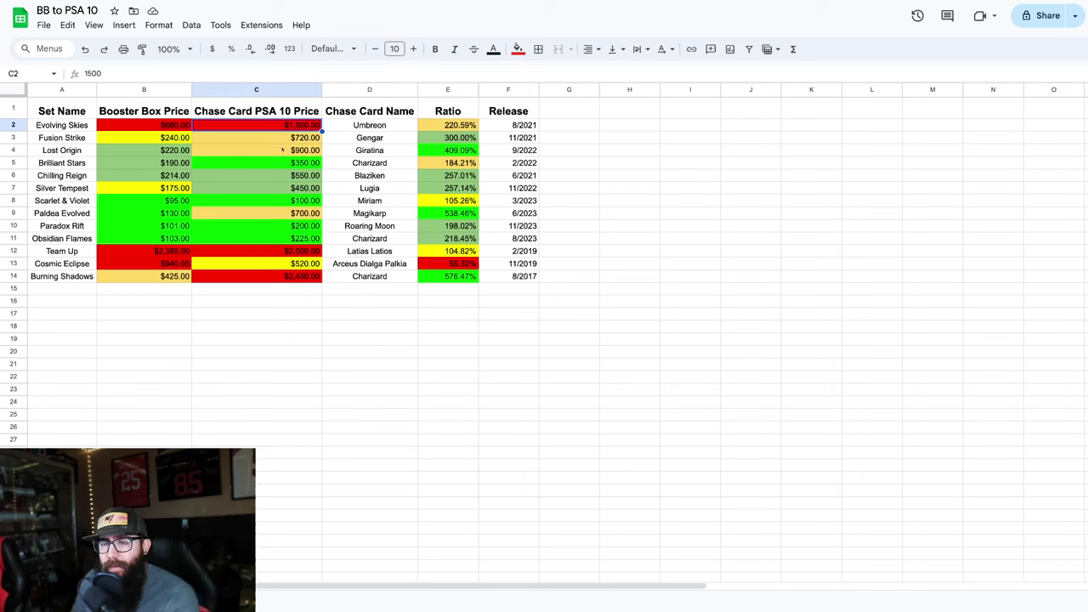
pyautogui.click(383, 125)
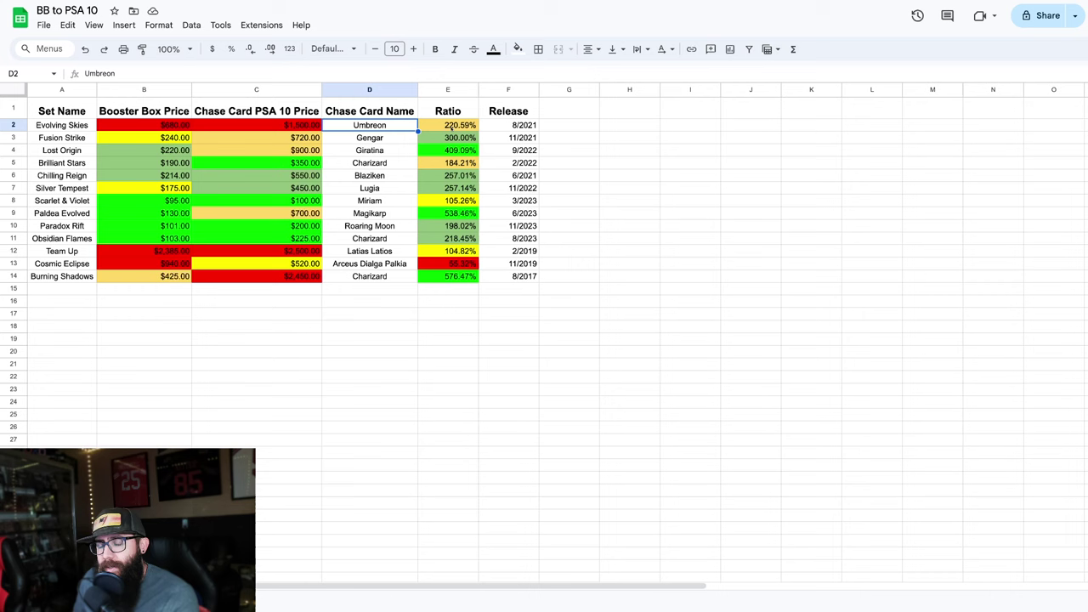
pyautogui.press('Right')
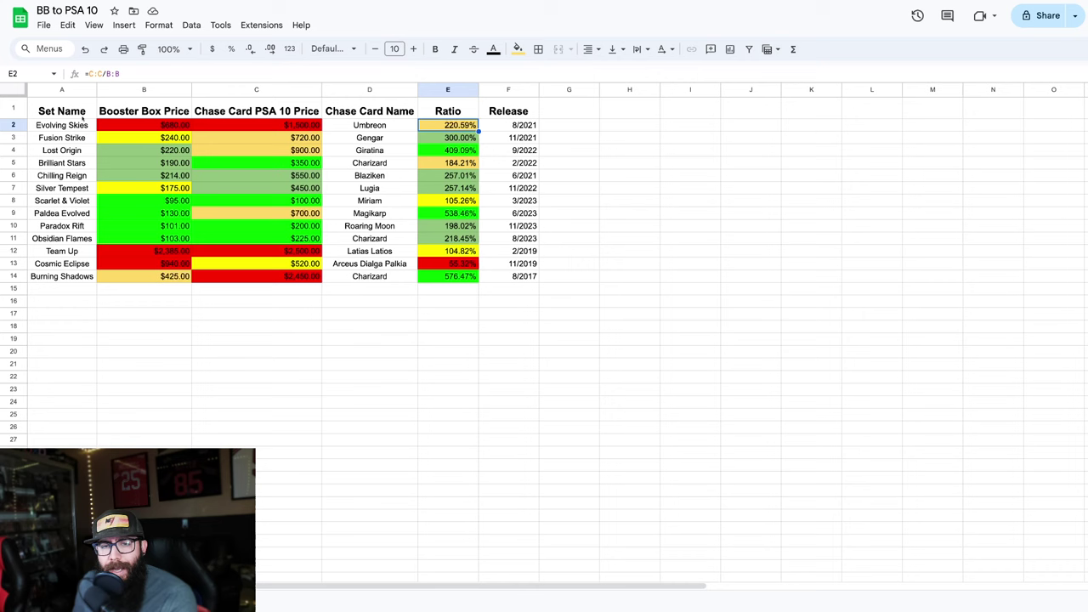
# Fill the booster box price cells of Lost Origin and Chilling Reign with yellow.
pyautogui.click(149, 140)
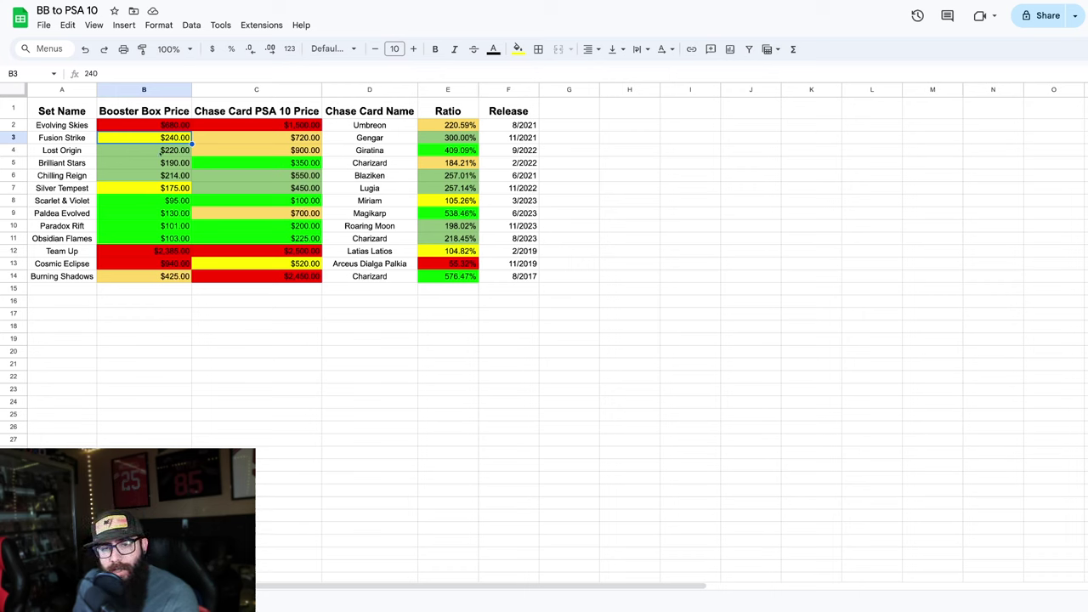
pyautogui.click(158, 152)
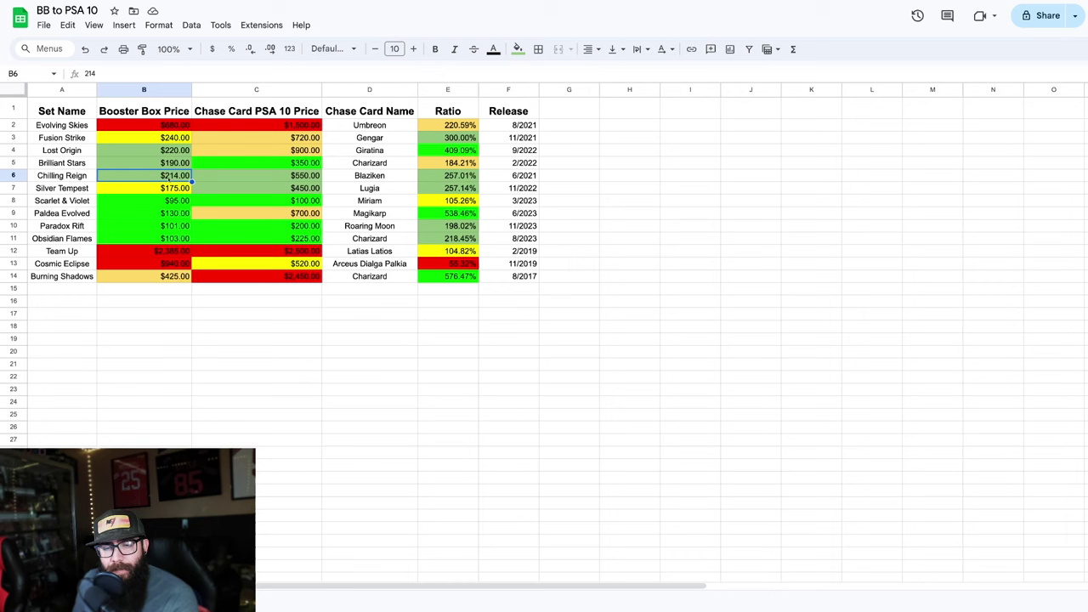
pyautogui.click(518, 48)
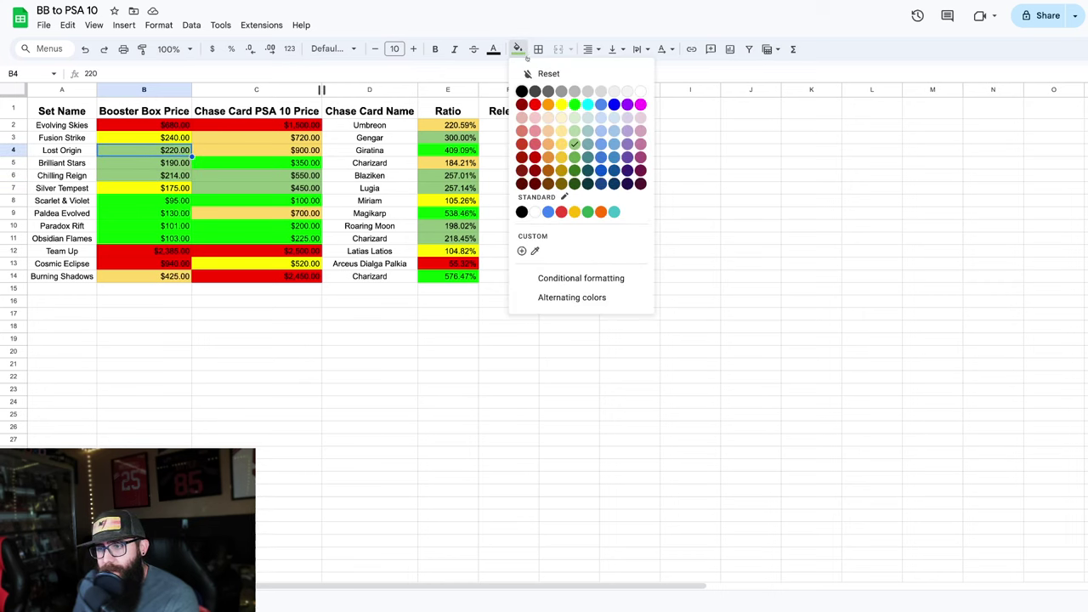
pyautogui.click(561, 107)
pyautogui.click(164, 176)
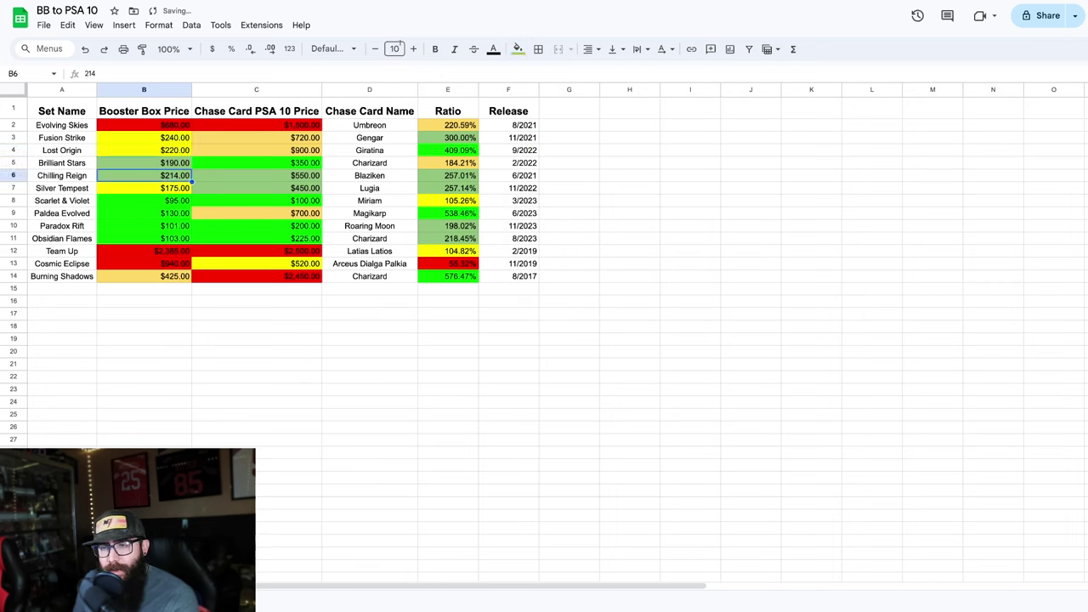
pyautogui.click(518, 48)
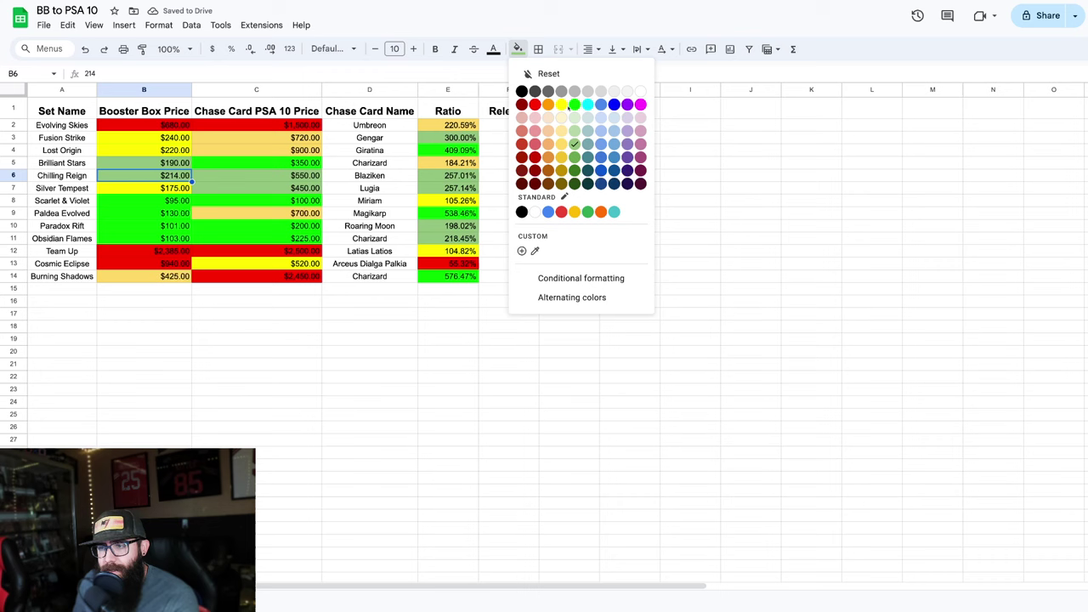
pyautogui.click(561, 104)
pyautogui.click(257, 304)
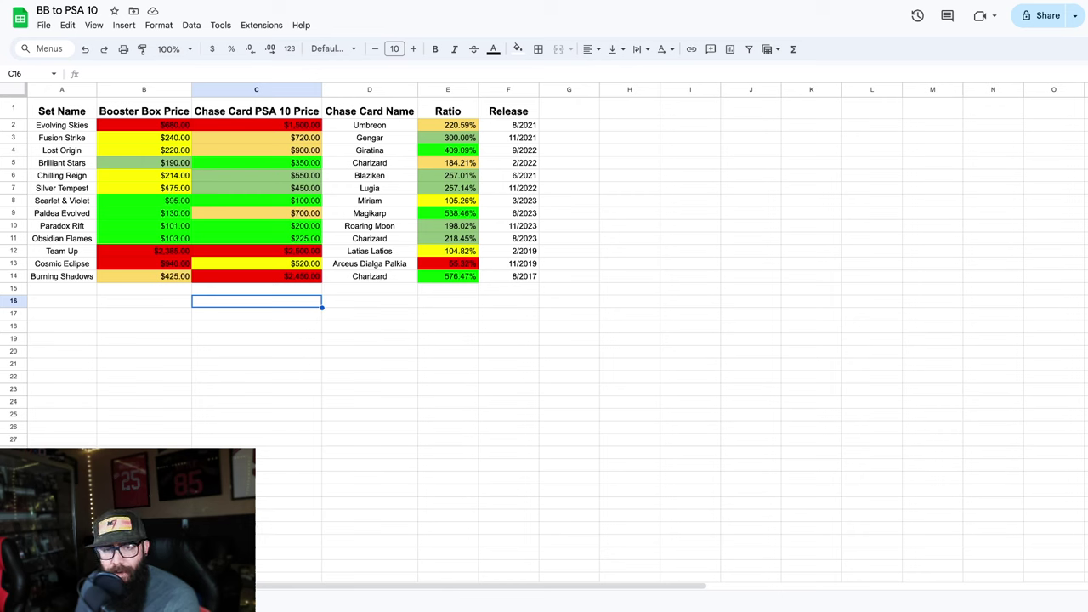
# Compare Fusion Strike's booster box price with its chase card PSA 10 price and ratio.
pyautogui.click(143, 137)
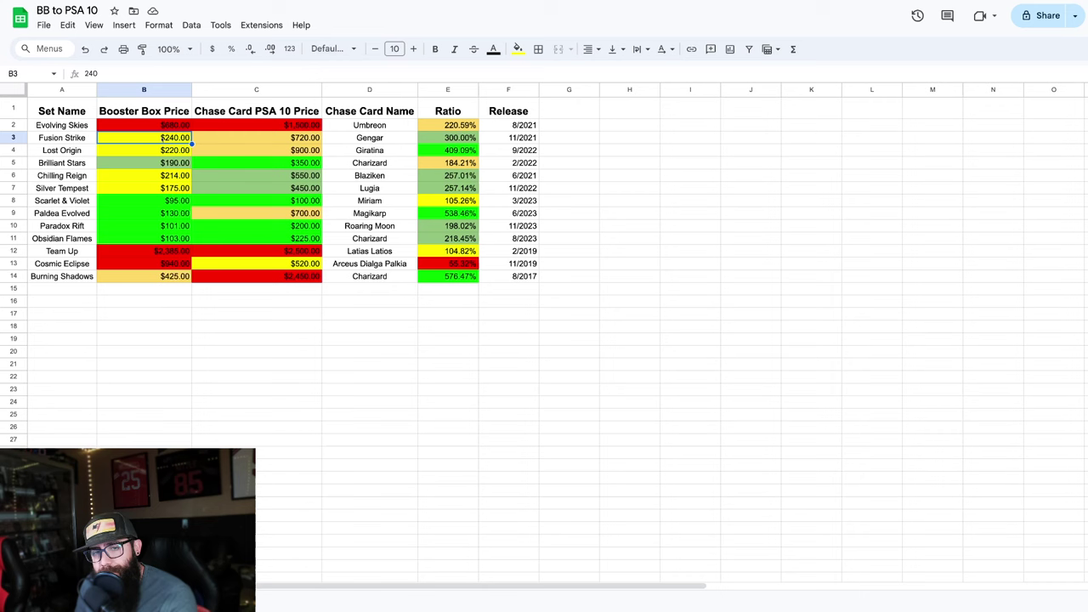
pyautogui.click(256, 137)
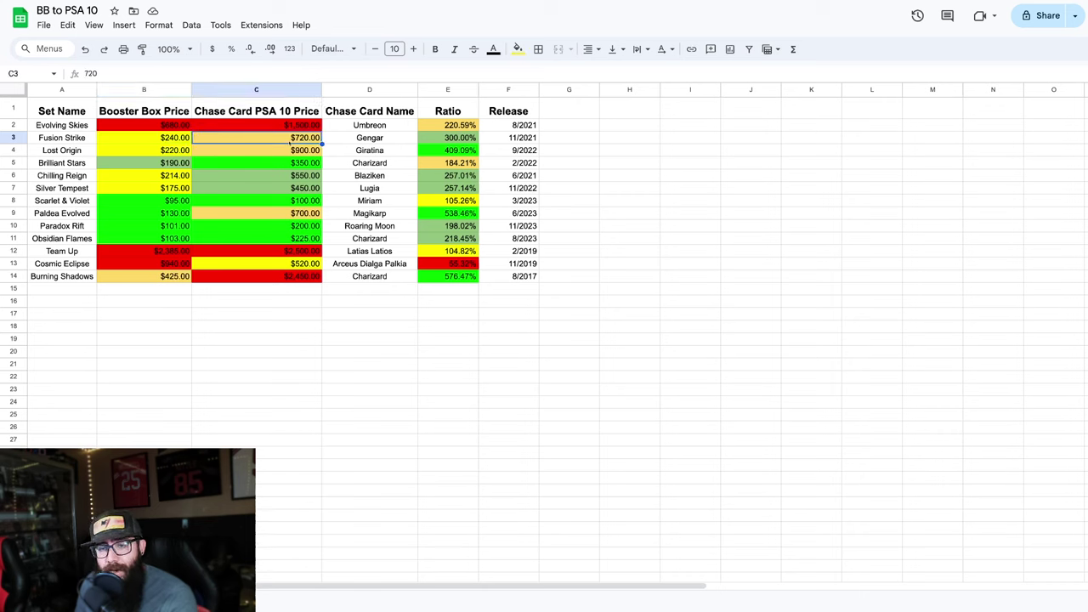
pyautogui.click(435, 137)
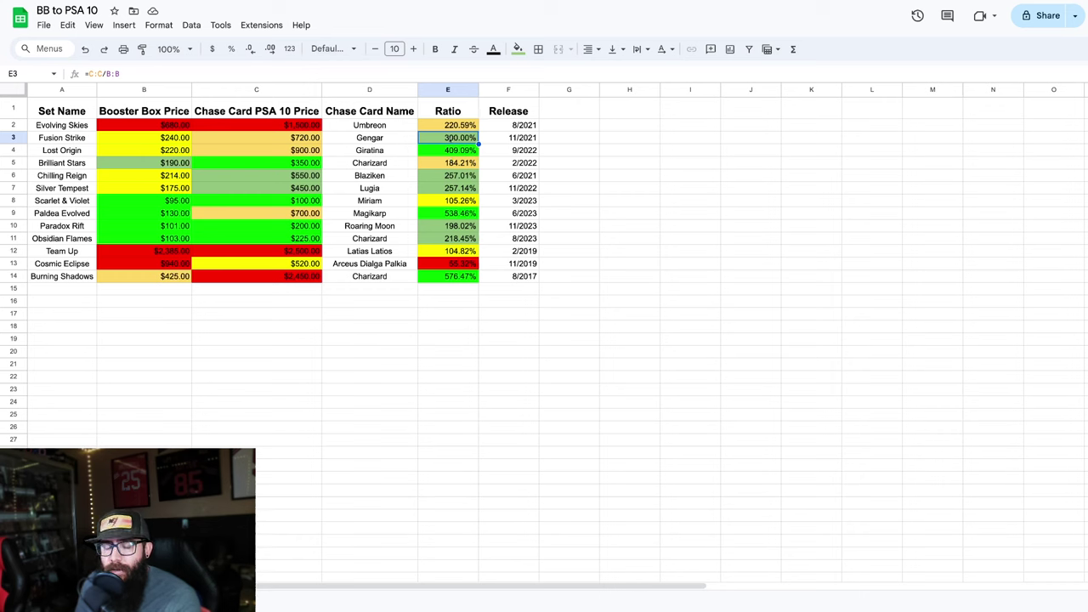
pyautogui.click(308, 141)
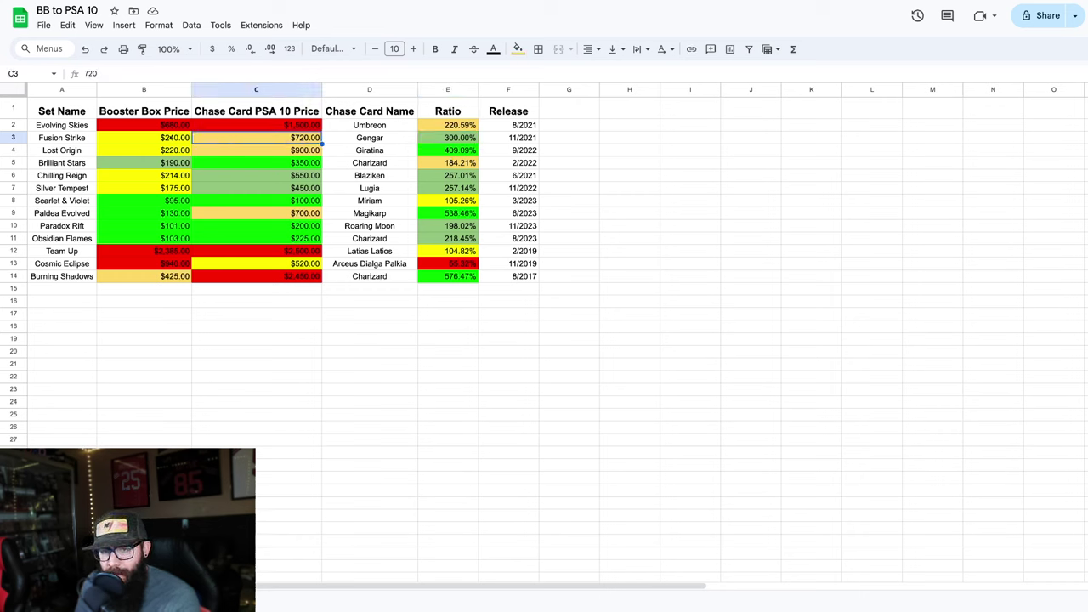
pyautogui.click(175, 138)
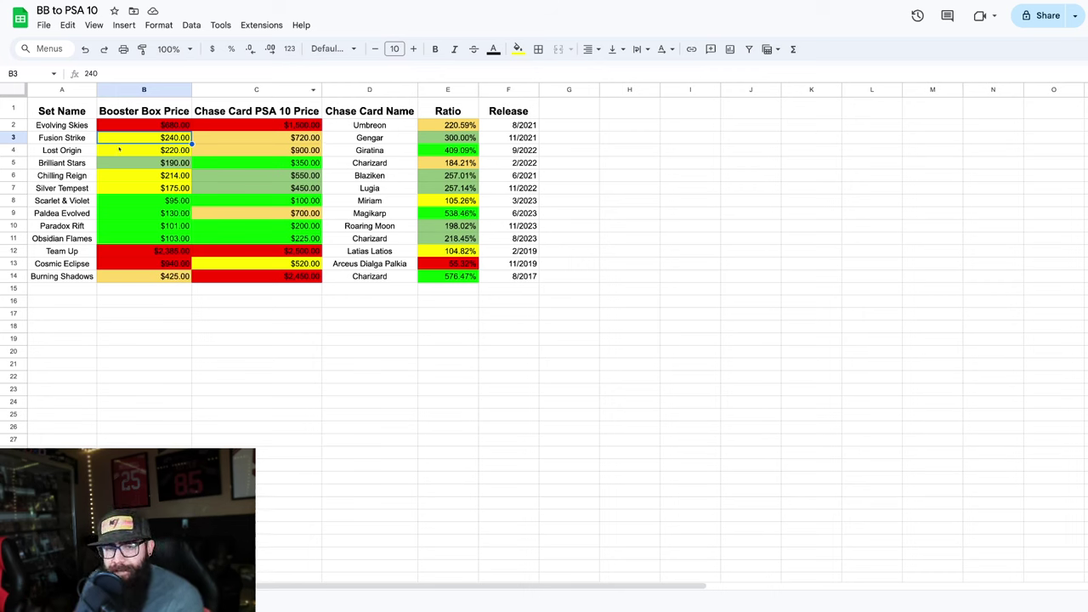
# Examine the Lost Origin row, comparing the booster box price with the Giratina PSA 10 price and the ratio.
pyautogui.click(87, 151)
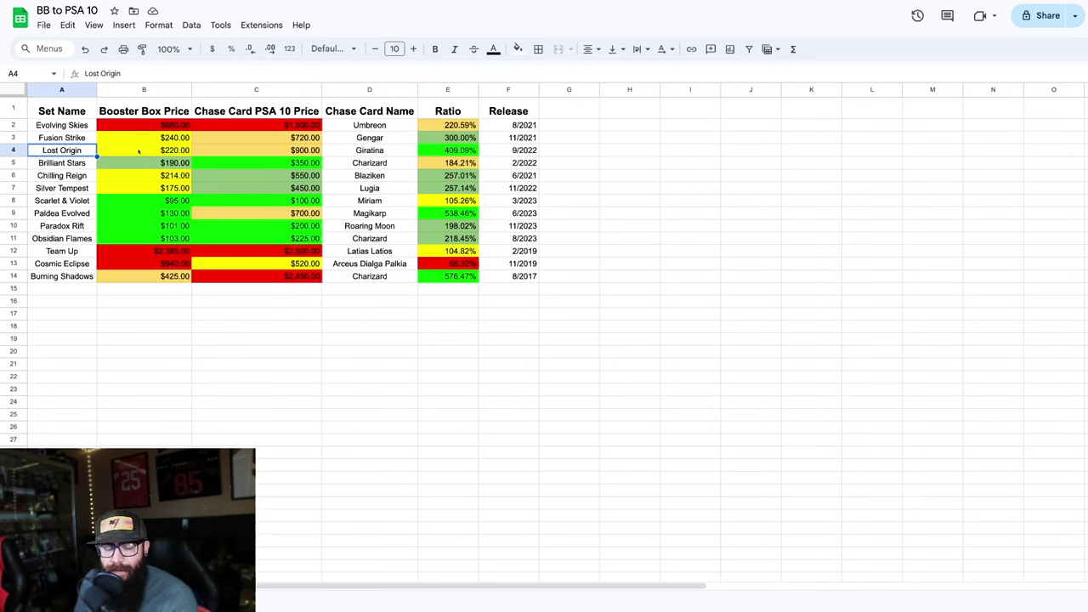
pyautogui.click(138, 151)
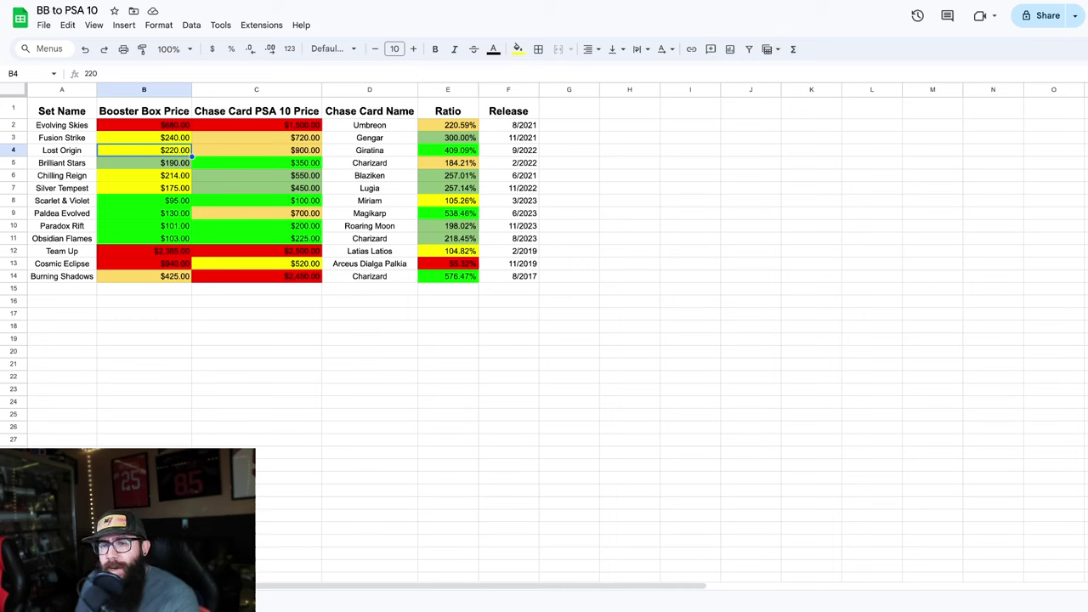
pyautogui.click(281, 154)
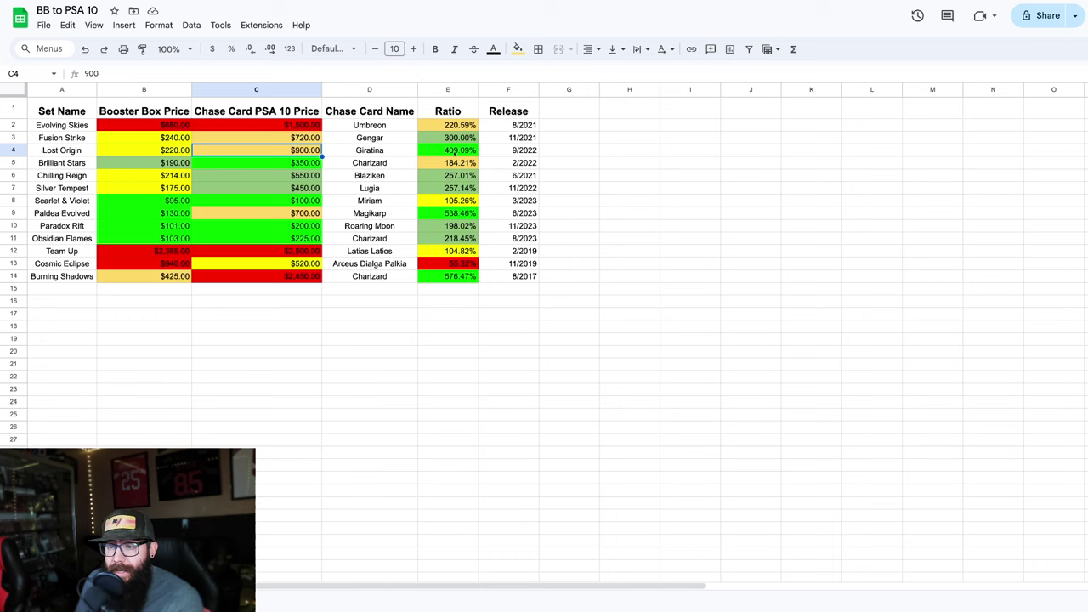
pyautogui.click(455, 152)
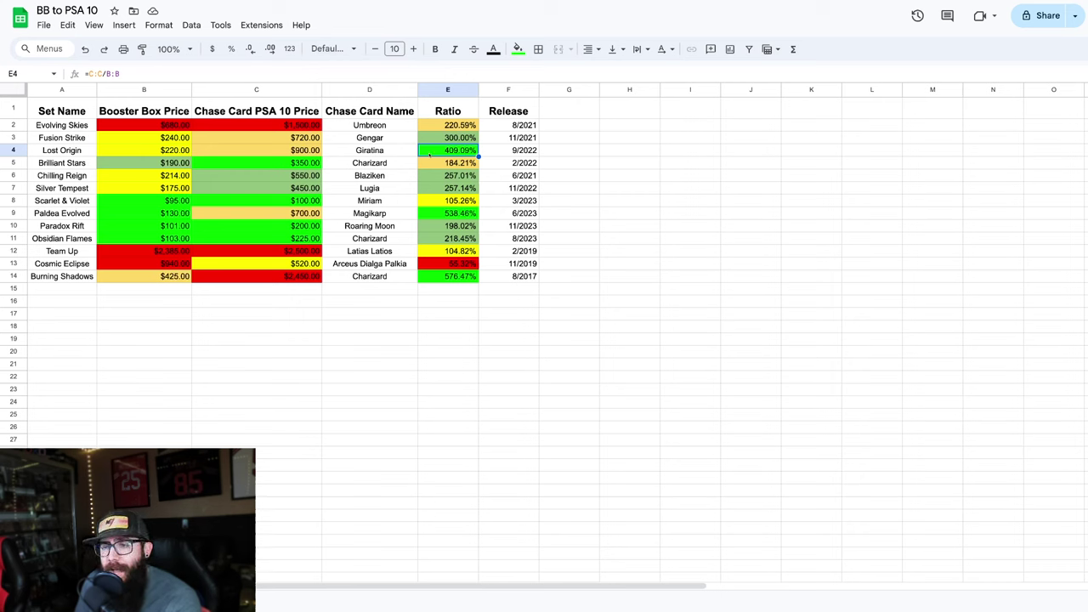
pyautogui.click(172, 151)
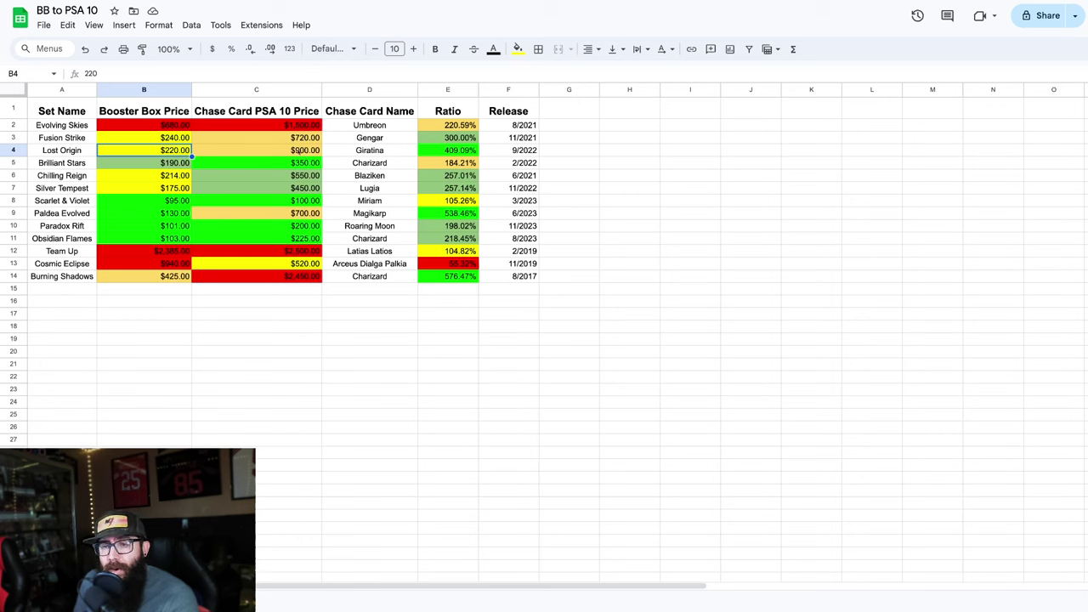
pyautogui.click(289, 150)
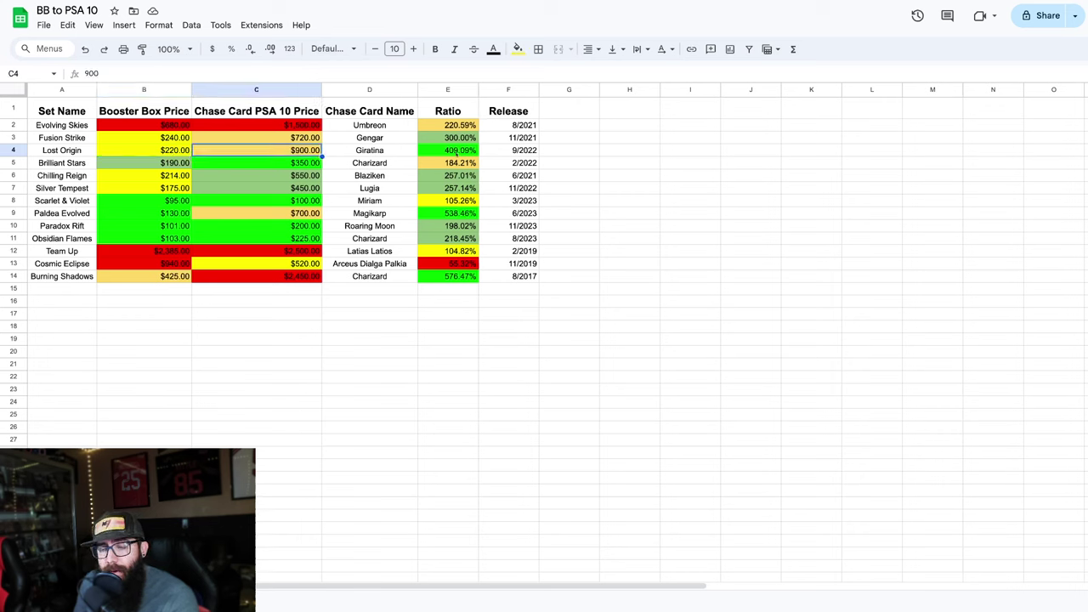
pyautogui.click(456, 152)
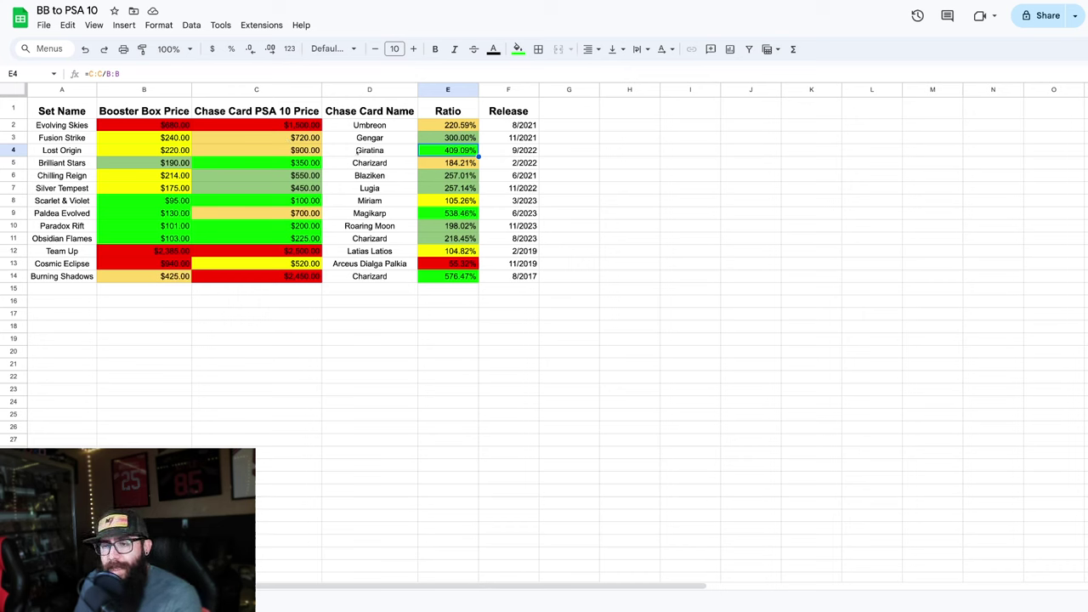
pyautogui.click(242, 152)
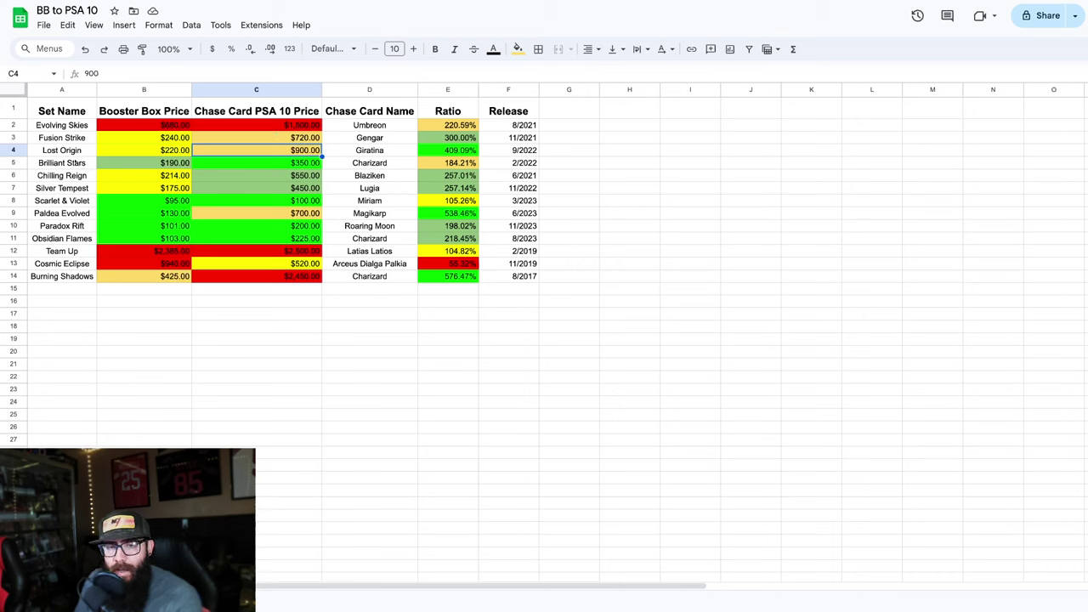
# Examine the Brilliant Stars row, comparing the booster box price with the Charizard PSA 10 price and the ratio.
pyautogui.click(68, 162)
pyautogui.click(139, 164)
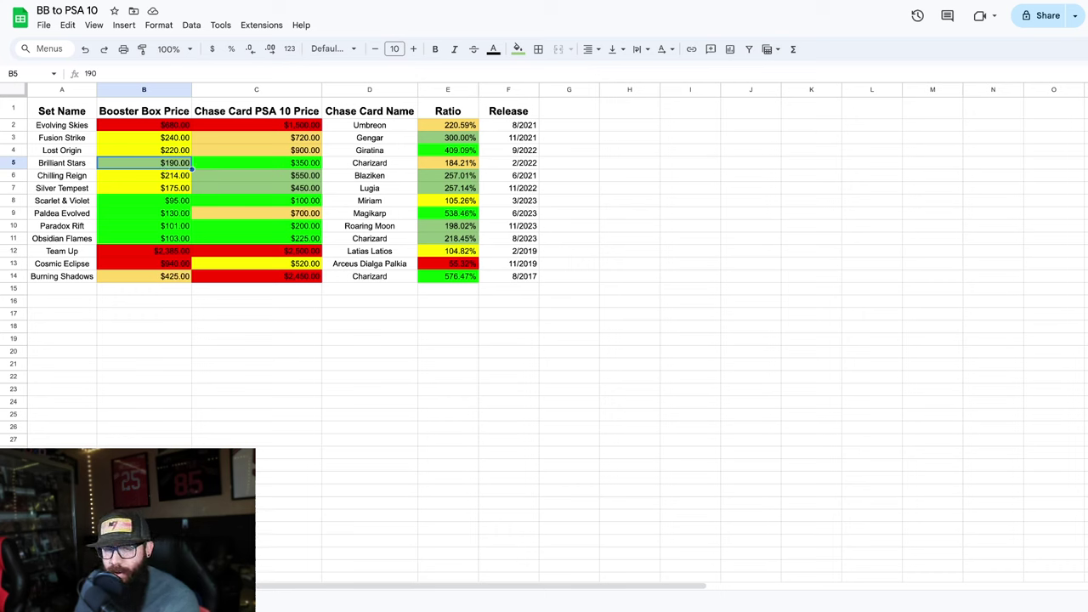
pyautogui.click(272, 166)
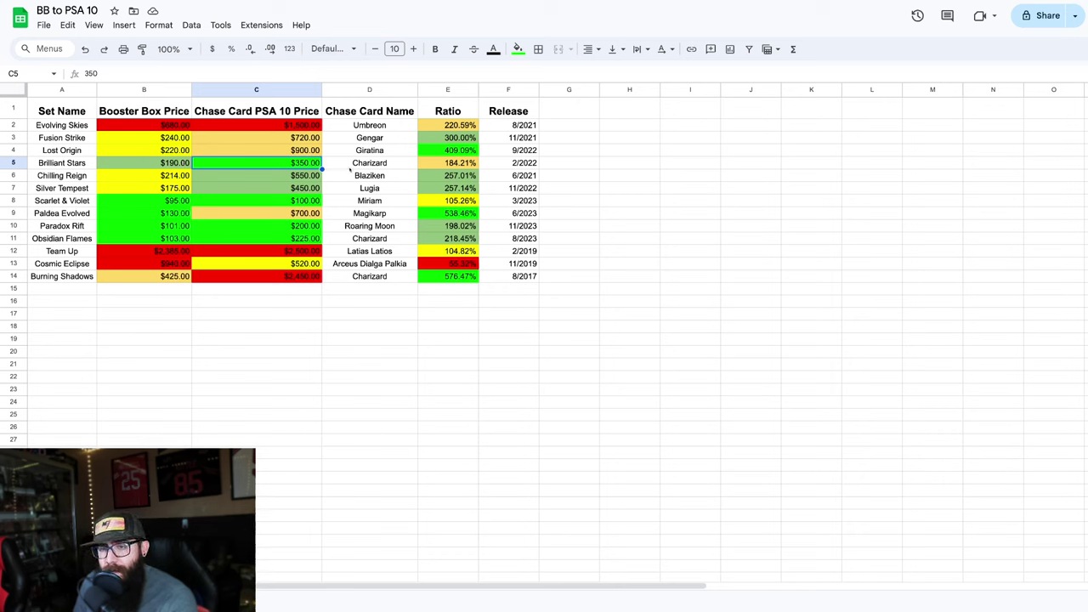
pyautogui.click(451, 162)
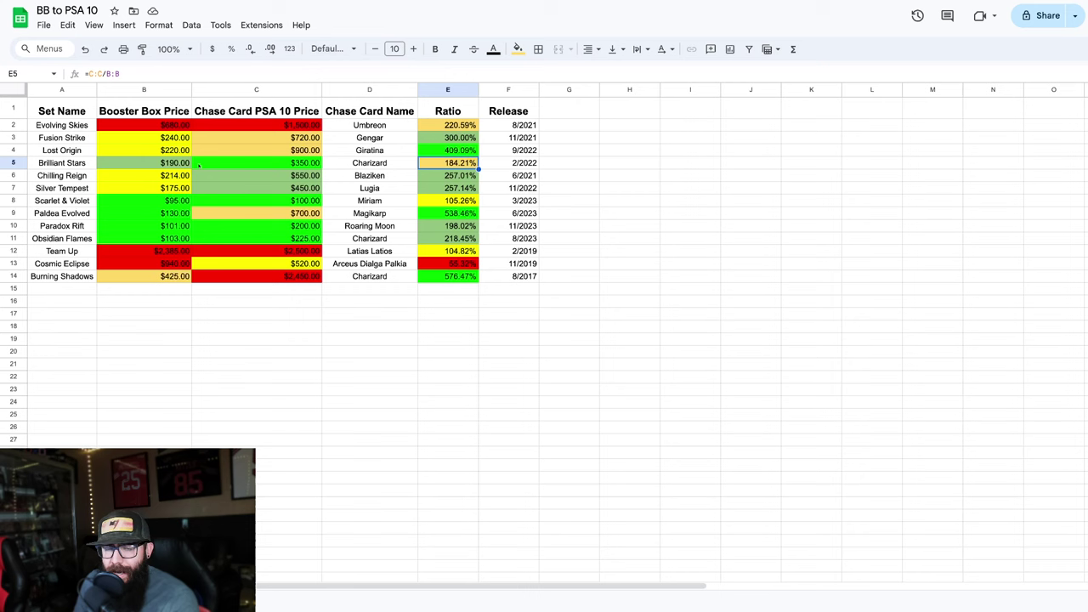
pyautogui.click(251, 165)
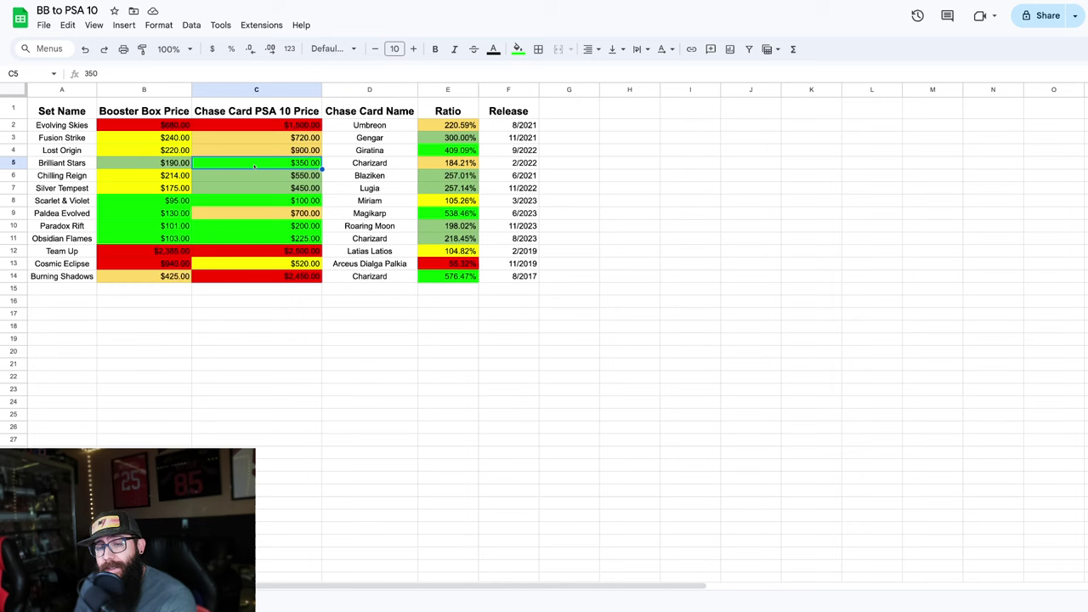
pyautogui.click(176, 166)
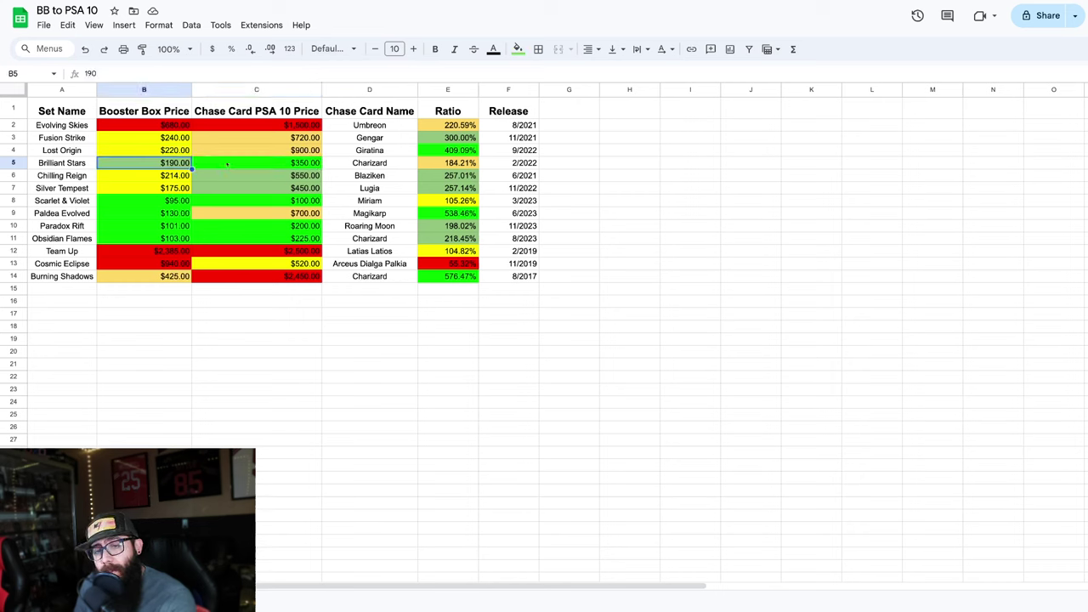
pyautogui.click(227, 164)
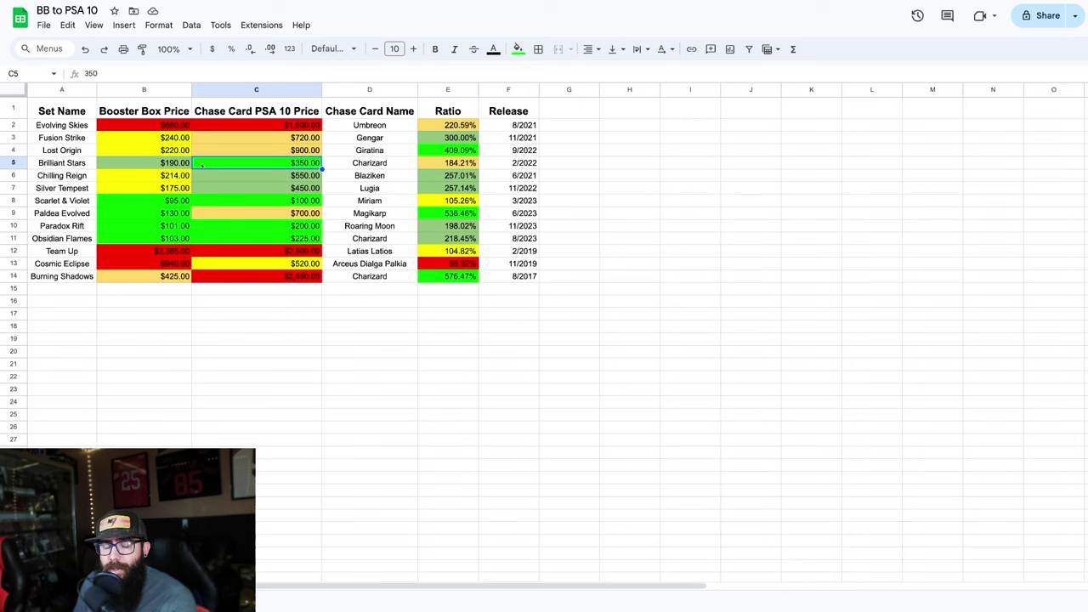
# Examine the Chilling Reign row's booster box price, PSA 10 price, ratio and chase card name.
pyautogui.click(132, 176)
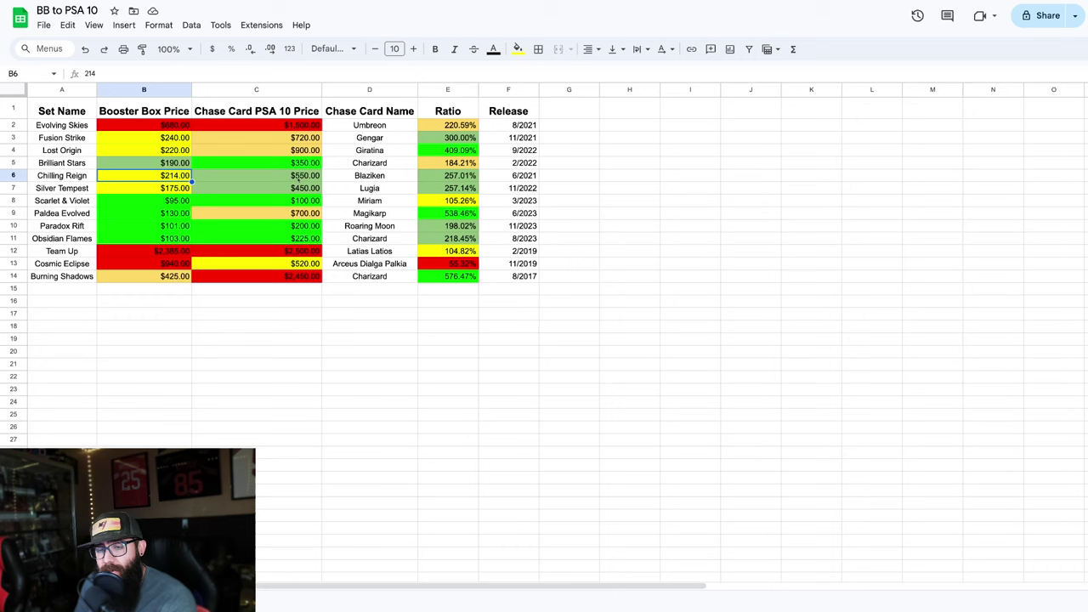
pyautogui.click(277, 175)
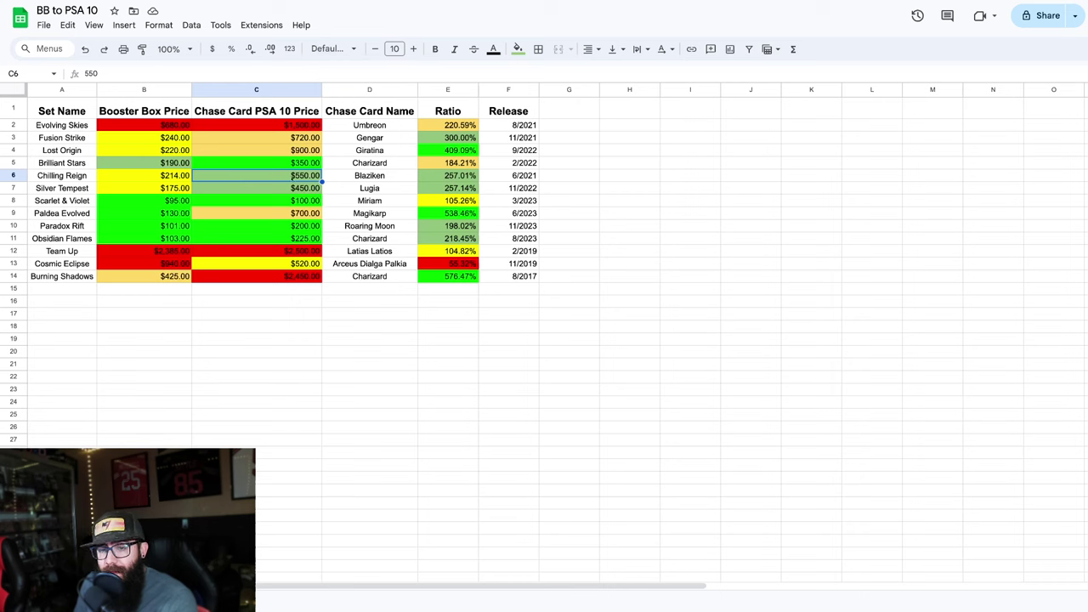
pyautogui.click(450, 177)
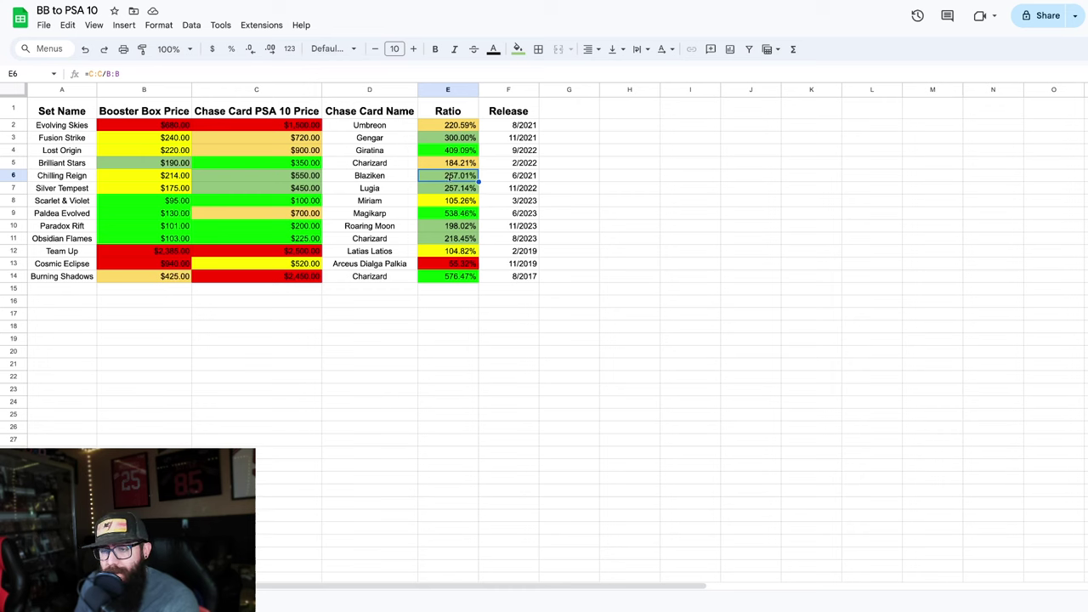
pyautogui.click(370, 176)
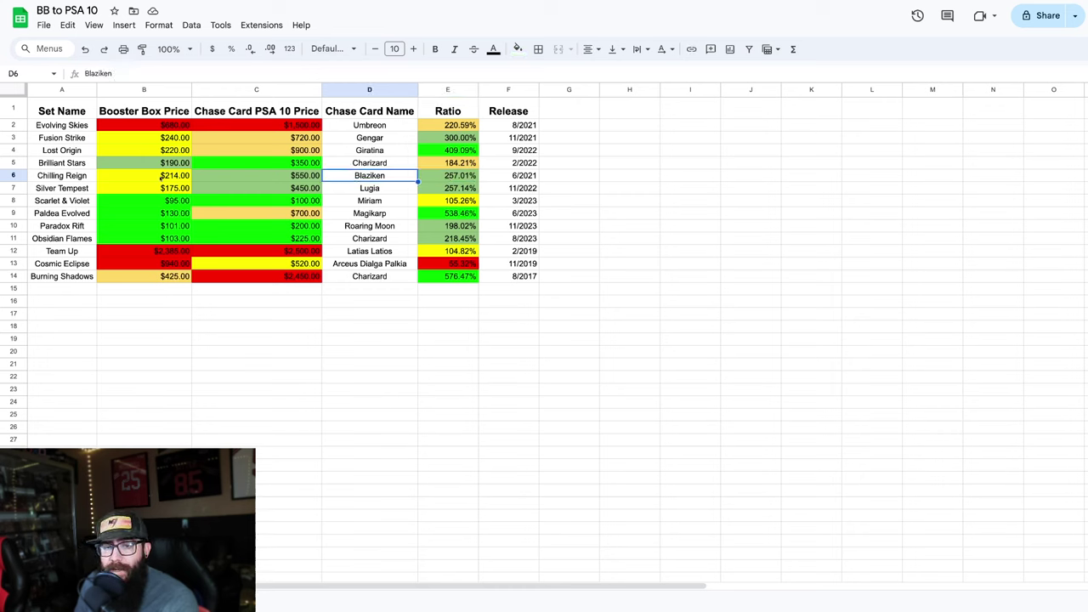
pyautogui.click(160, 176)
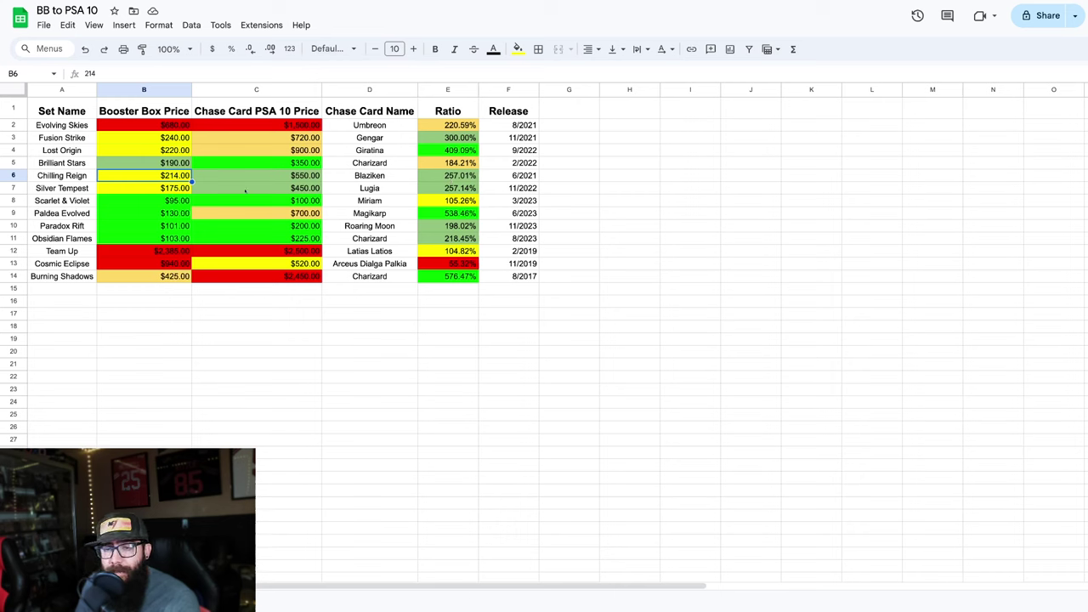
# Compare the Lugia PSA 10 price with the booster box price in the Silver Tempest row.
pyautogui.click(245, 191)
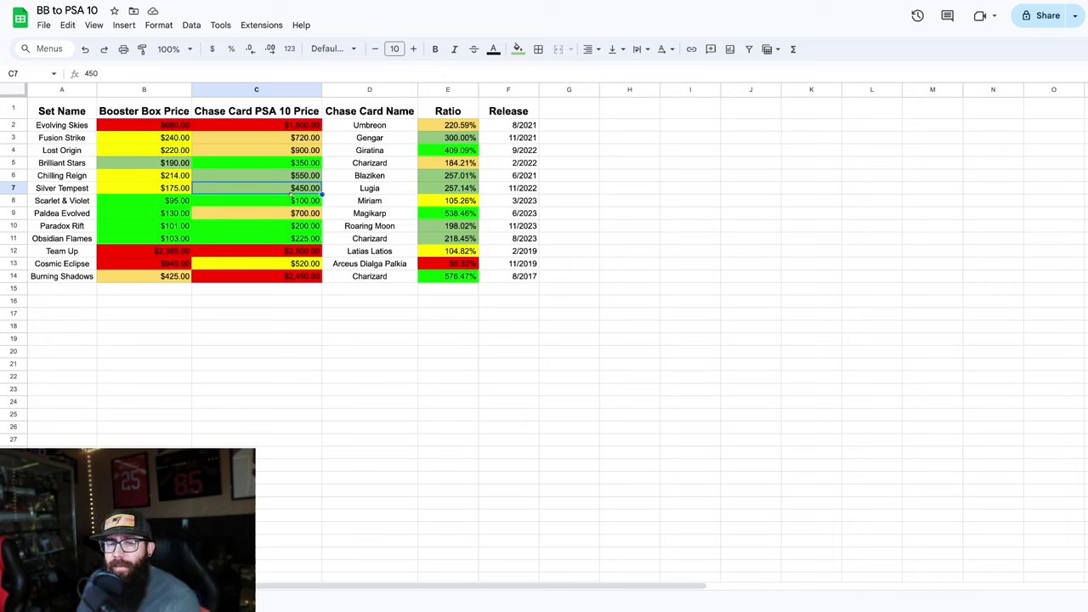
pyautogui.click(155, 192)
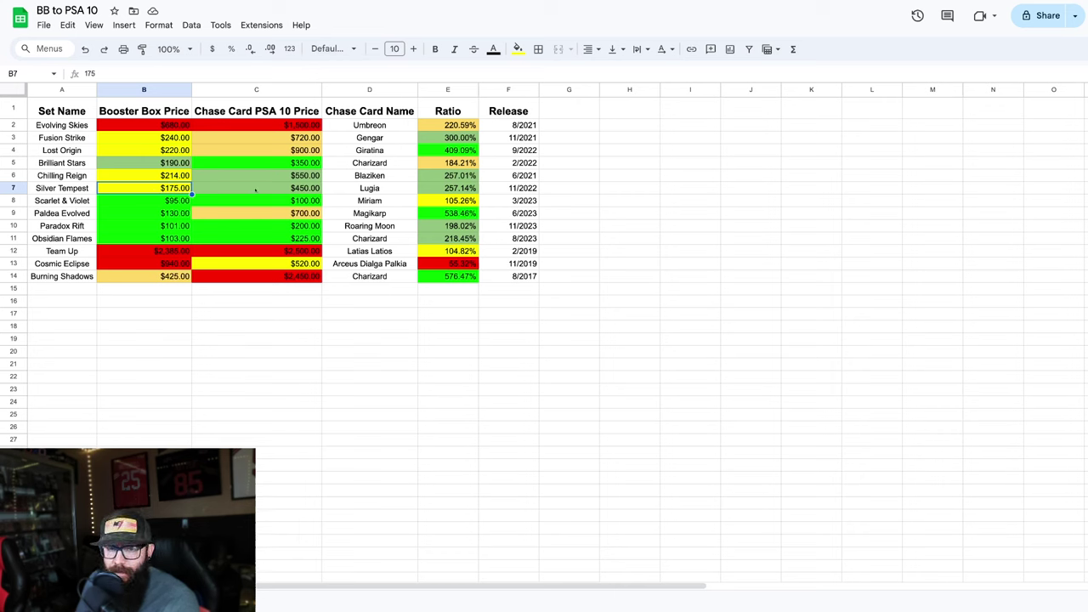
# Examine the Scarlet & Violet row, comparing the booster box price with the Miriam PSA 10 price.
pyautogui.click(164, 200)
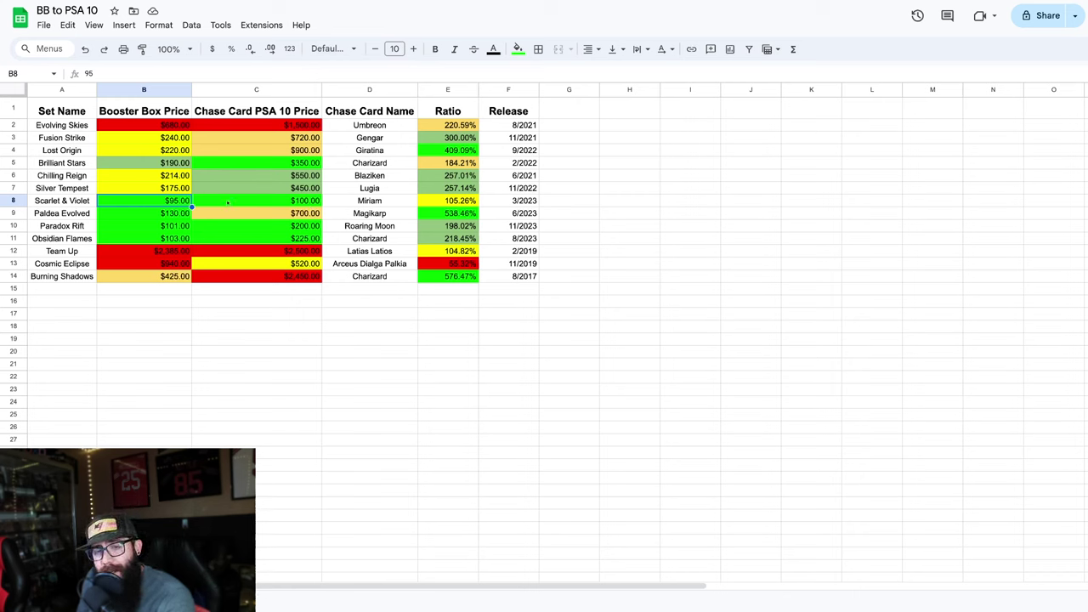
pyautogui.click(228, 202)
pyautogui.press('Left')
pyautogui.press('Right')
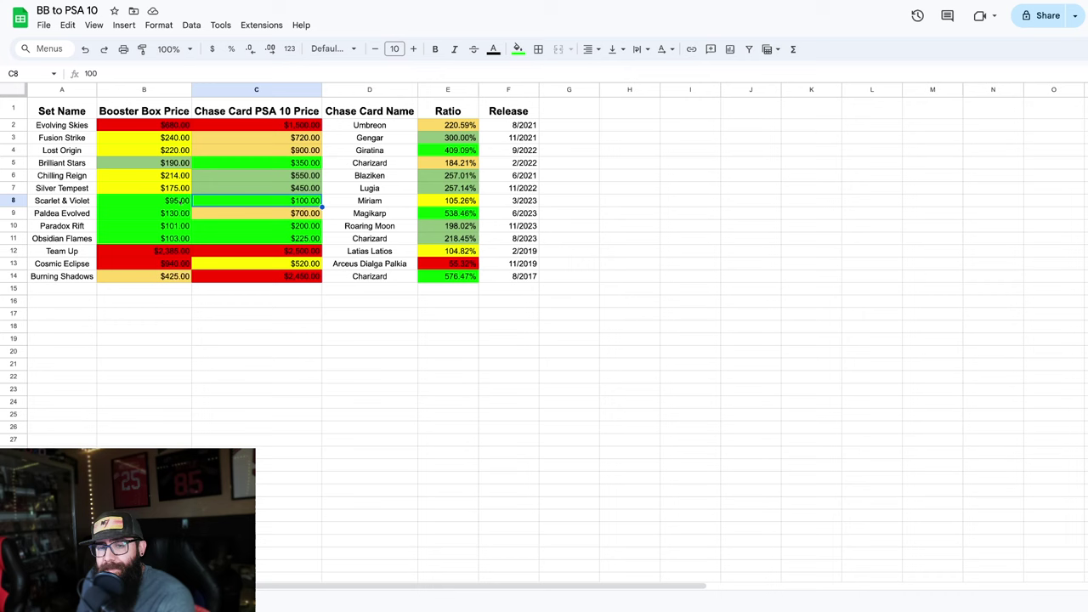
pyautogui.click(185, 202)
pyautogui.click(244, 203)
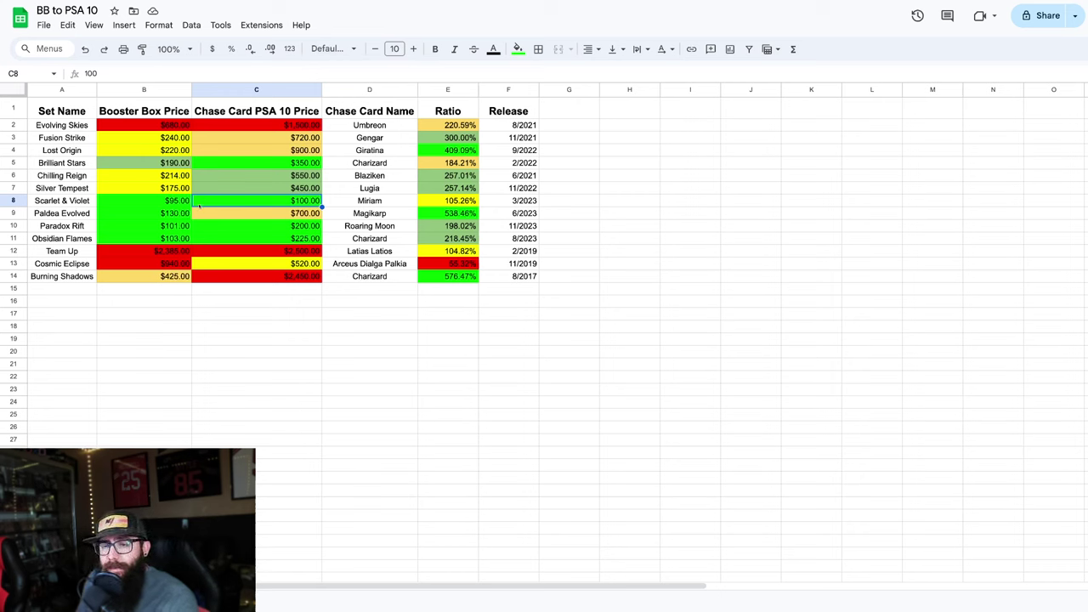
pyautogui.click(176, 201)
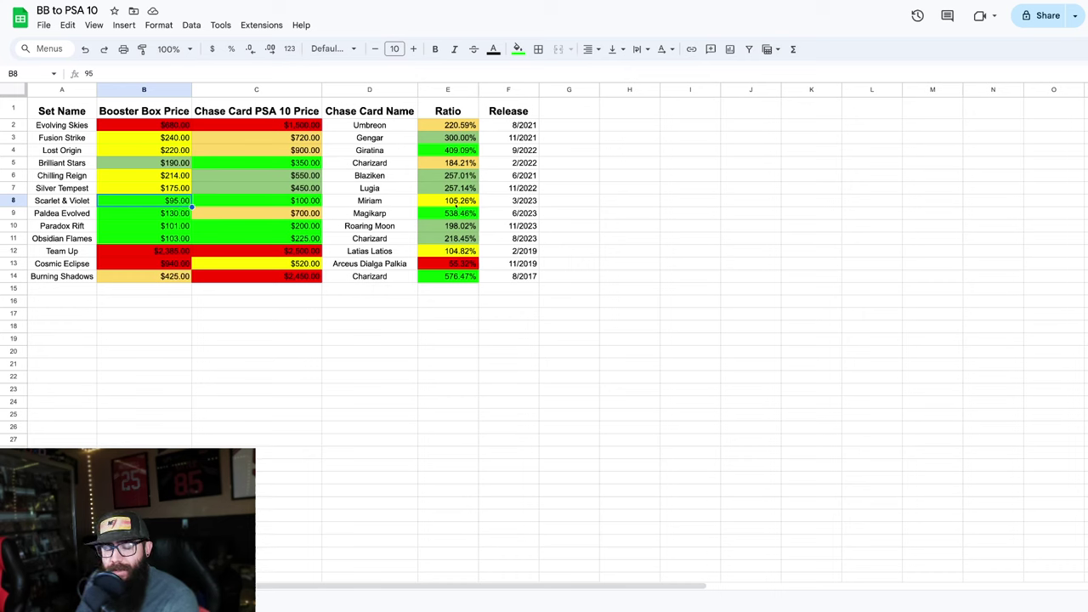
pyautogui.click(281, 202)
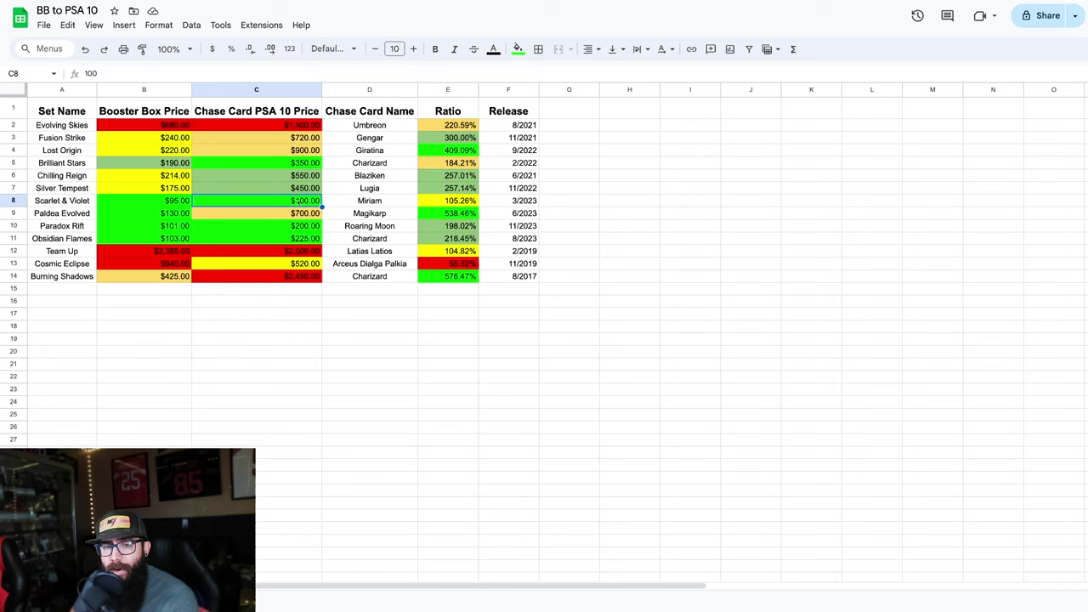
pyautogui.click(175, 201)
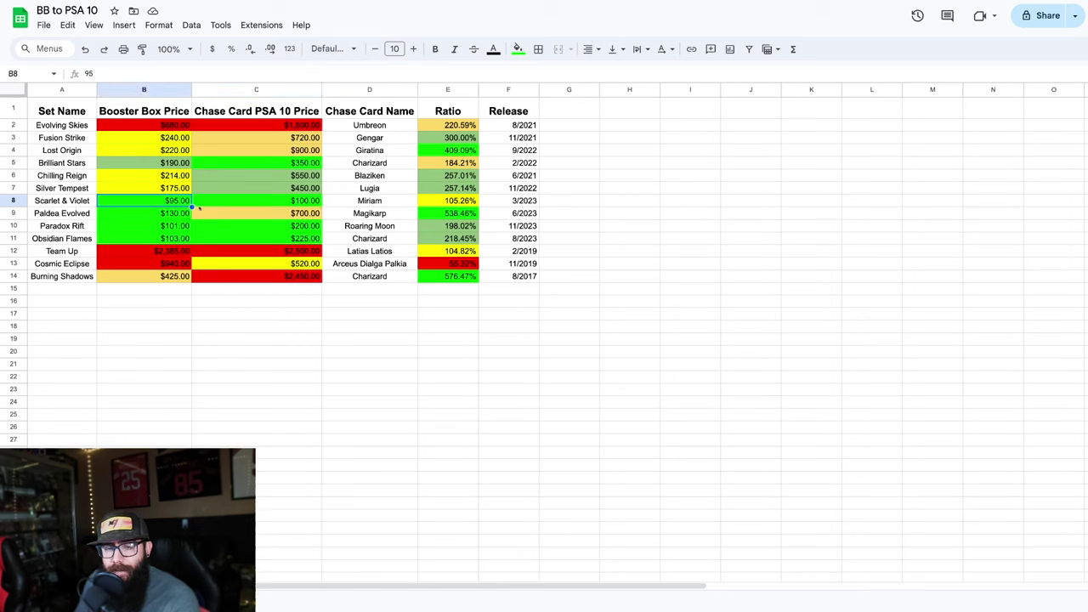
# Examine the Paldea Evolved row, comparing the booster box price with the Magikarp PSA 10 price and the ratio.
pyautogui.click(181, 215)
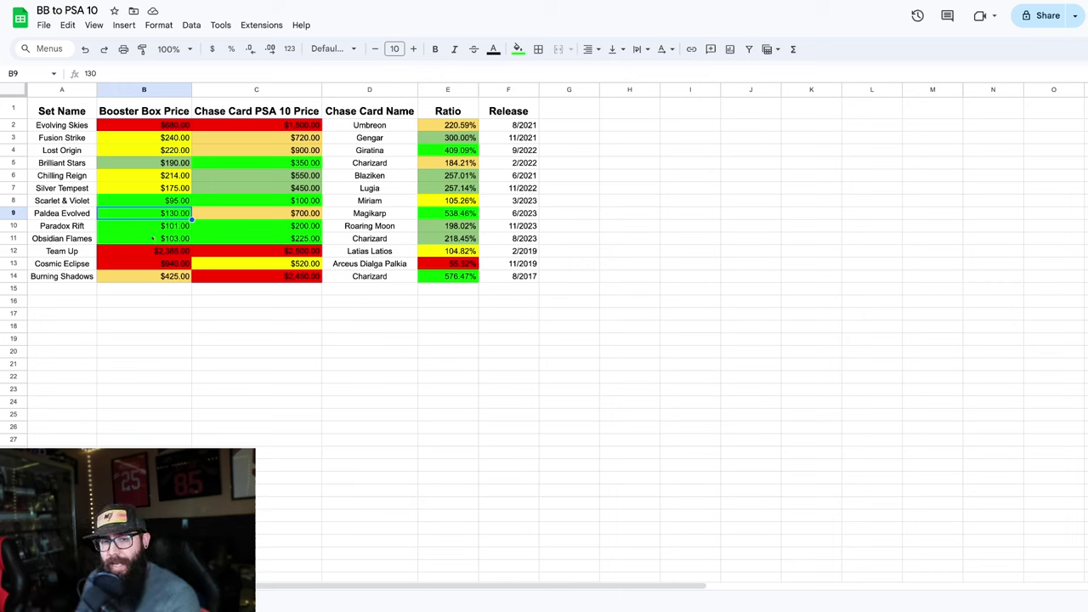
pyautogui.click(305, 218)
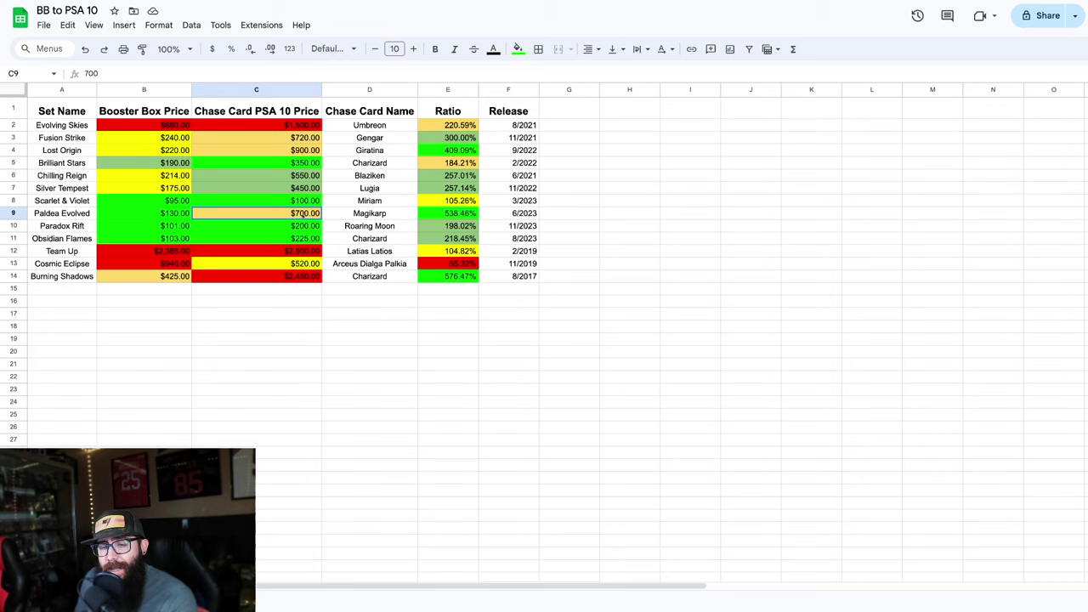
pyautogui.click(457, 217)
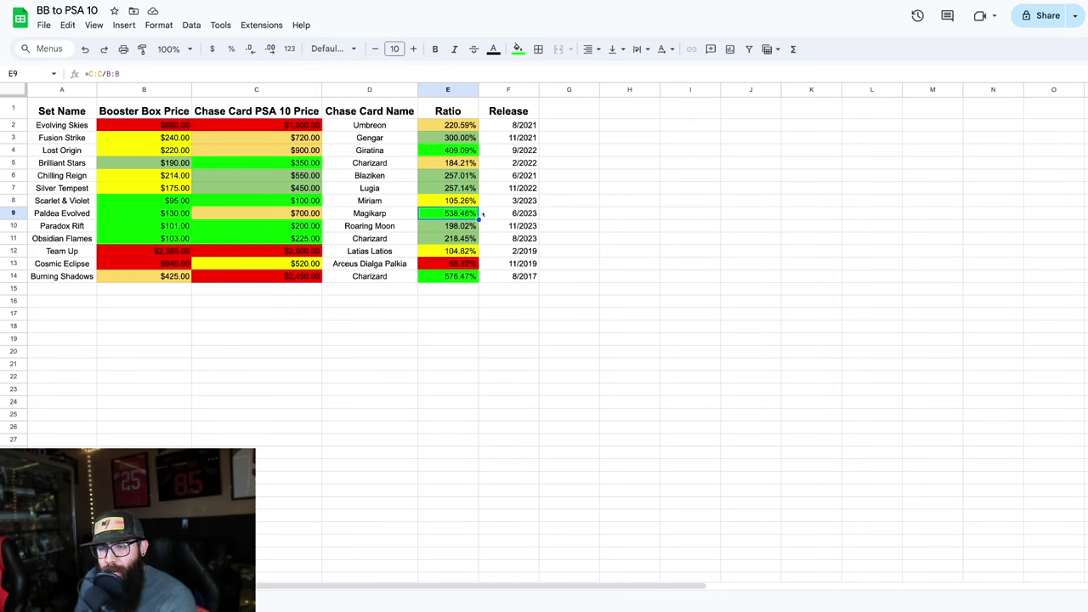
pyautogui.click(137, 216)
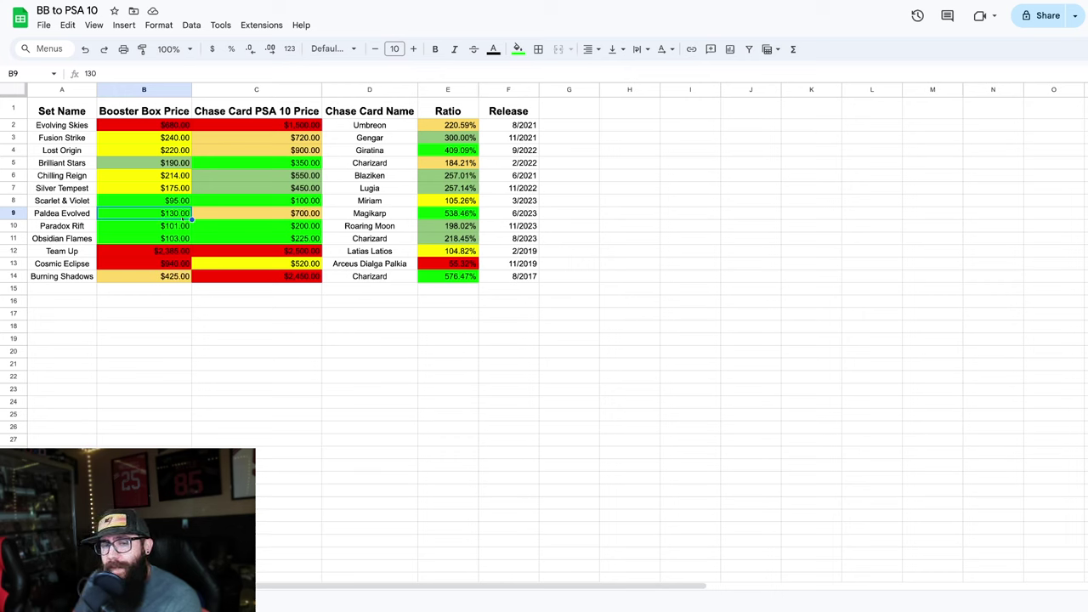
pyautogui.click(261, 214)
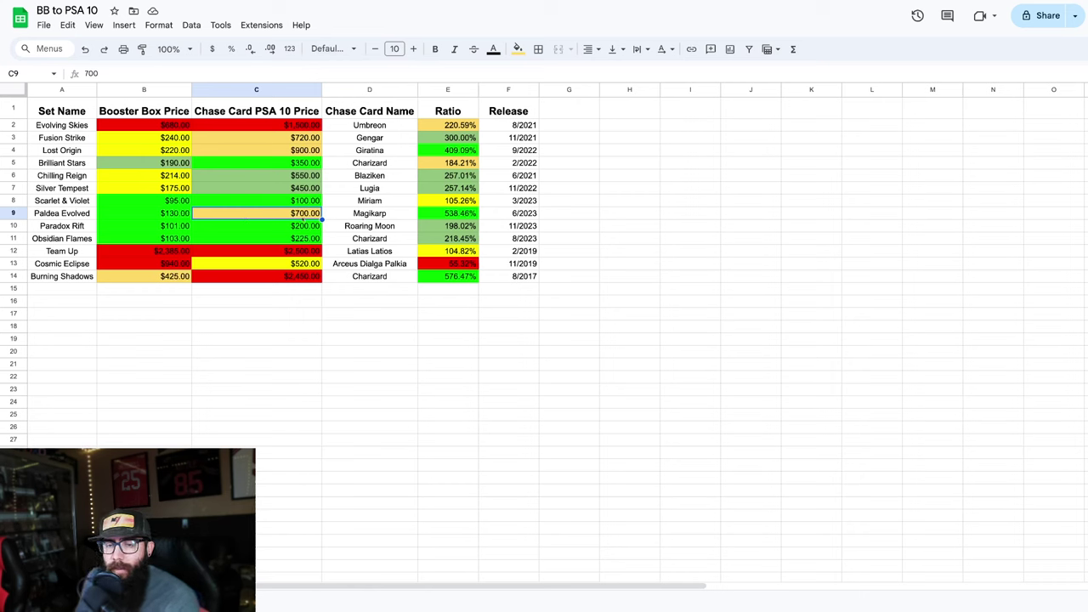
pyautogui.click(143, 214)
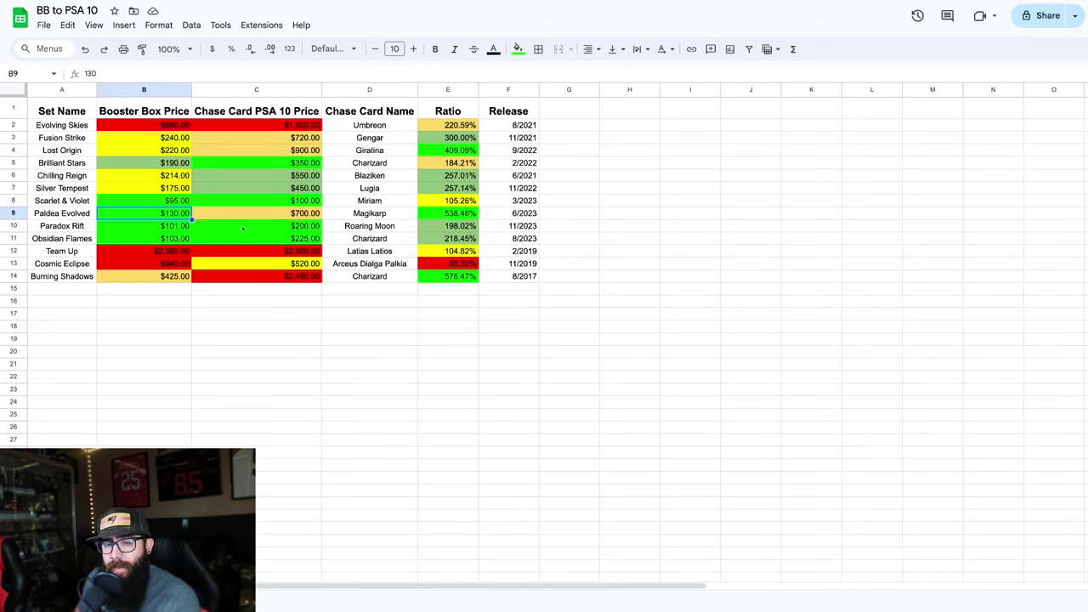
# Examine the Paradox Rift row, comparing the booster box price with the Roaring Moon PSA 10 price and the ratio.
pyautogui.click(155, 227)
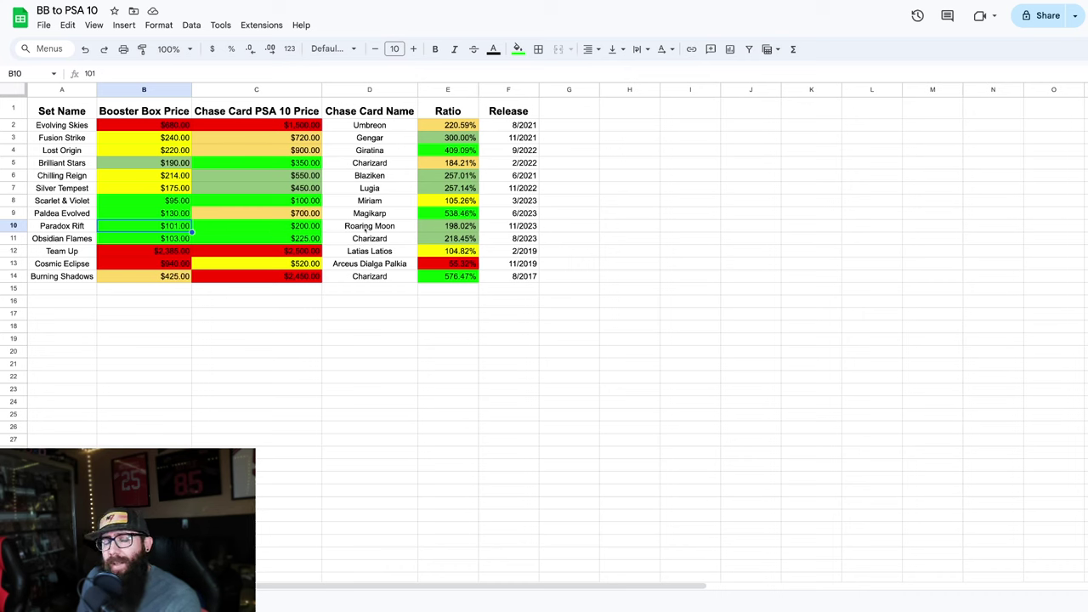
pyautogui.click(280, 227)
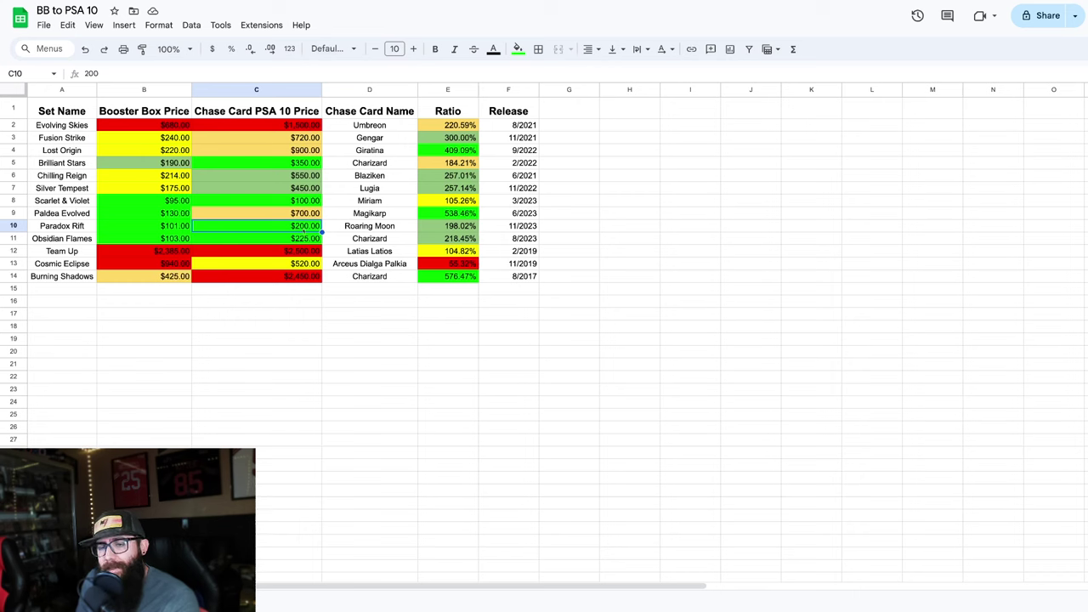
pyautogui.click(439, 228)
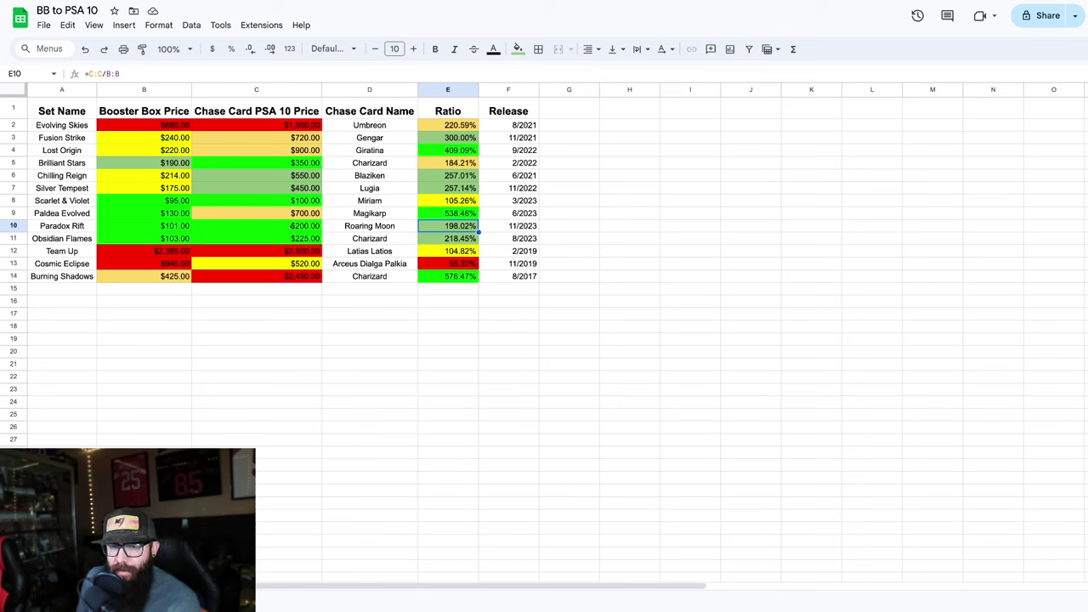
pyautogui.click(145, 227)
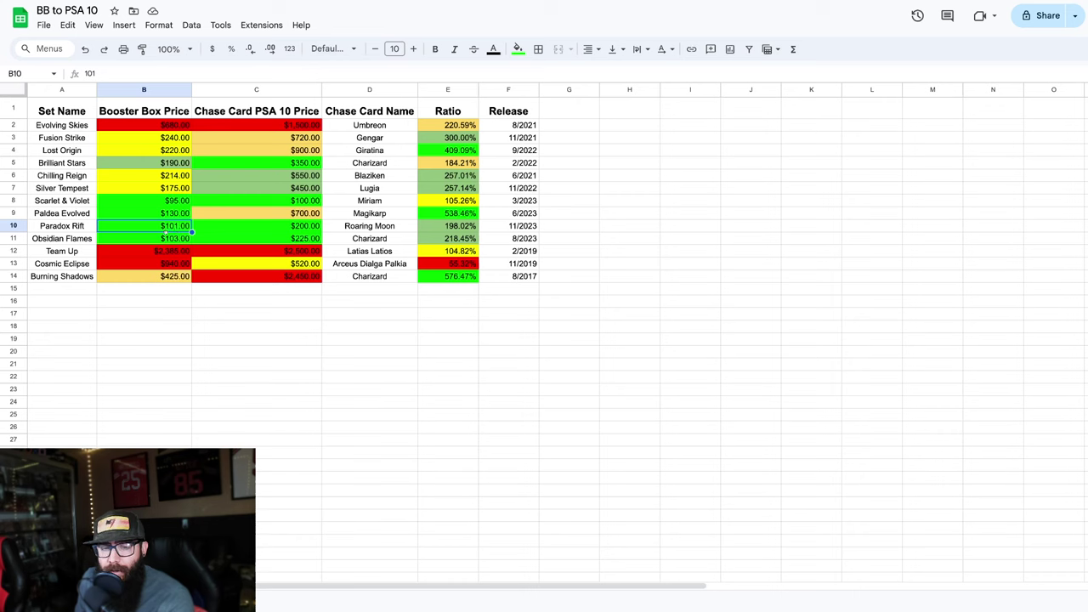
# Examine the Obsidian Flames row, comparing the booster box price with the Charizard PSA 10 price and the ratio.
pyautogui.click(159, 238)
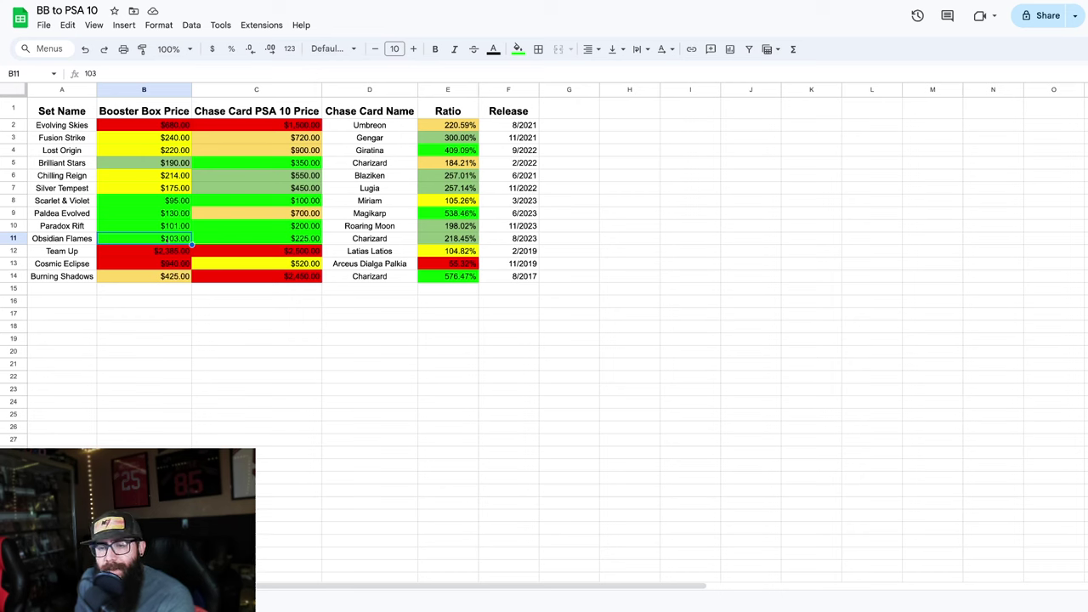
pyautogui.click(247, 238)
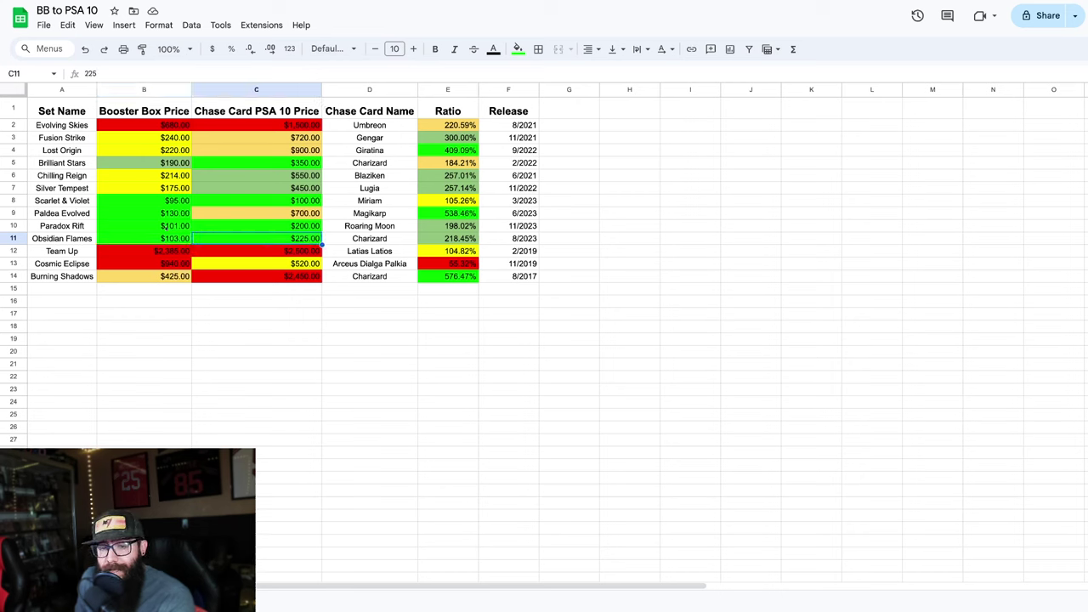
pyautogui.click(458, 239)
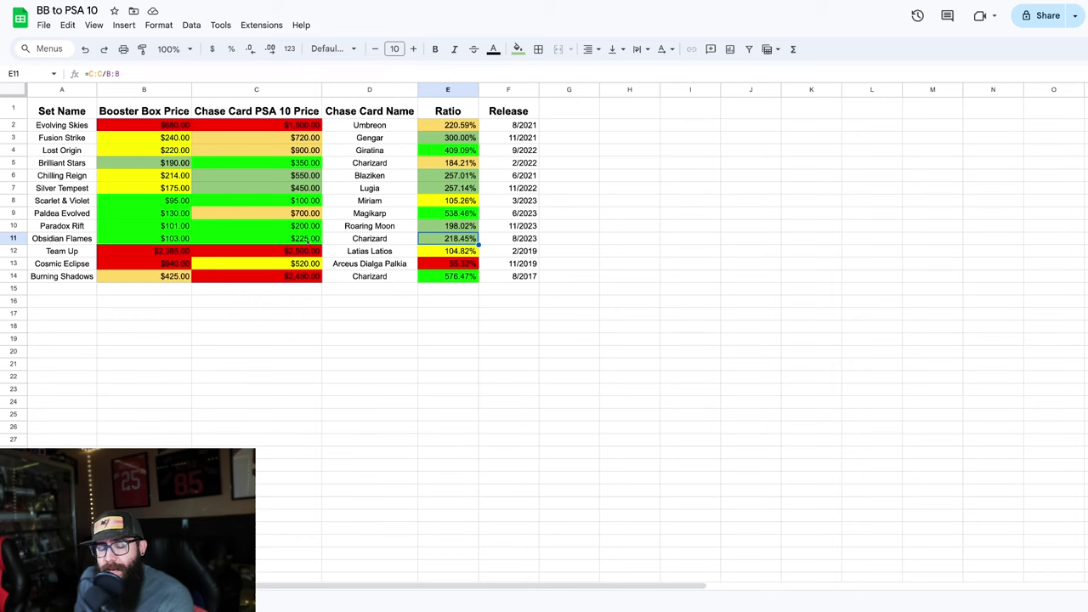
pyautogui.click(306, 241)
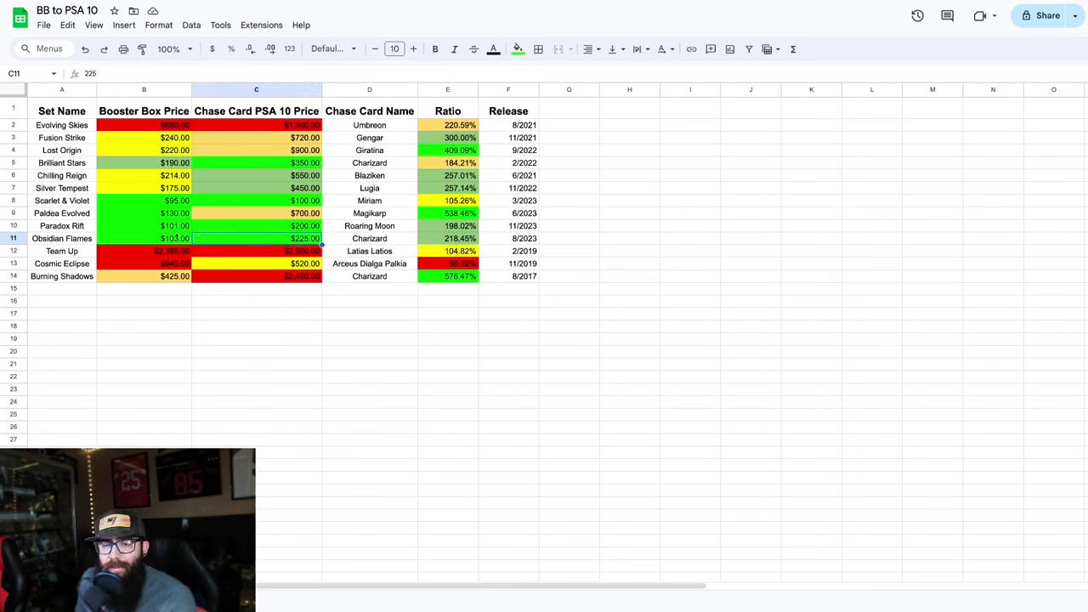
pyautogui.click(176, 239)
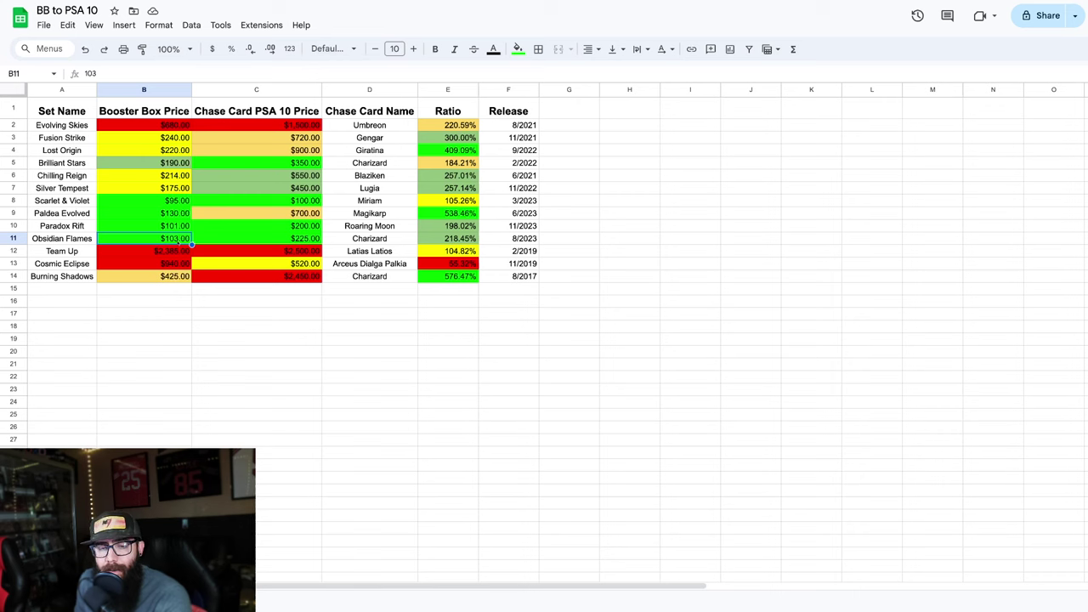
# Examine the Team Up row, comparing the booster box price with the Latias Latios PSA 10 price and the ratio.
pyautogui.click(141, 255)
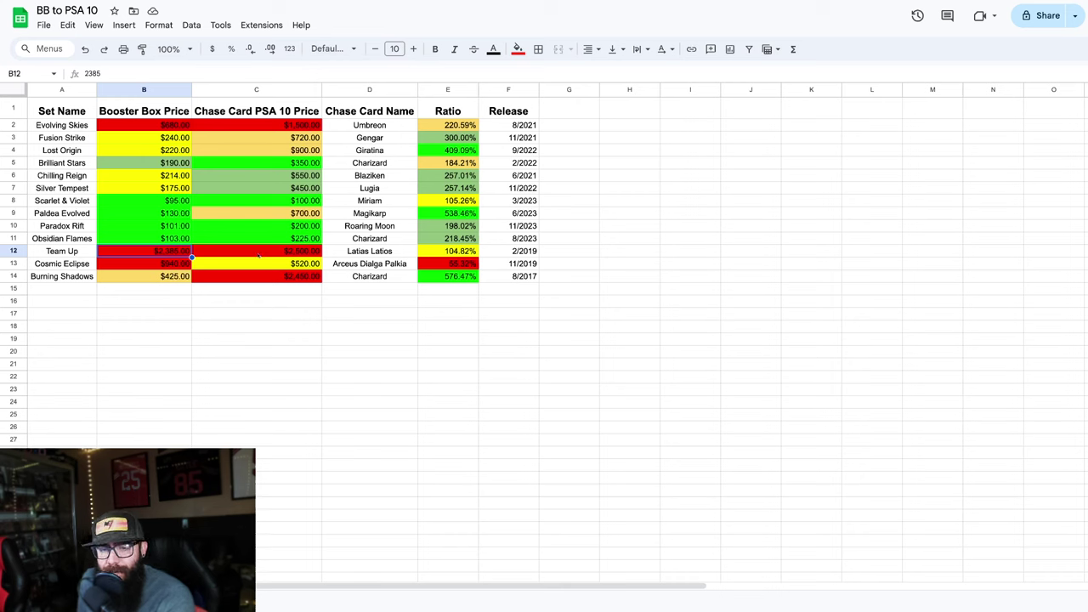
pyautogui.click(263, 255)
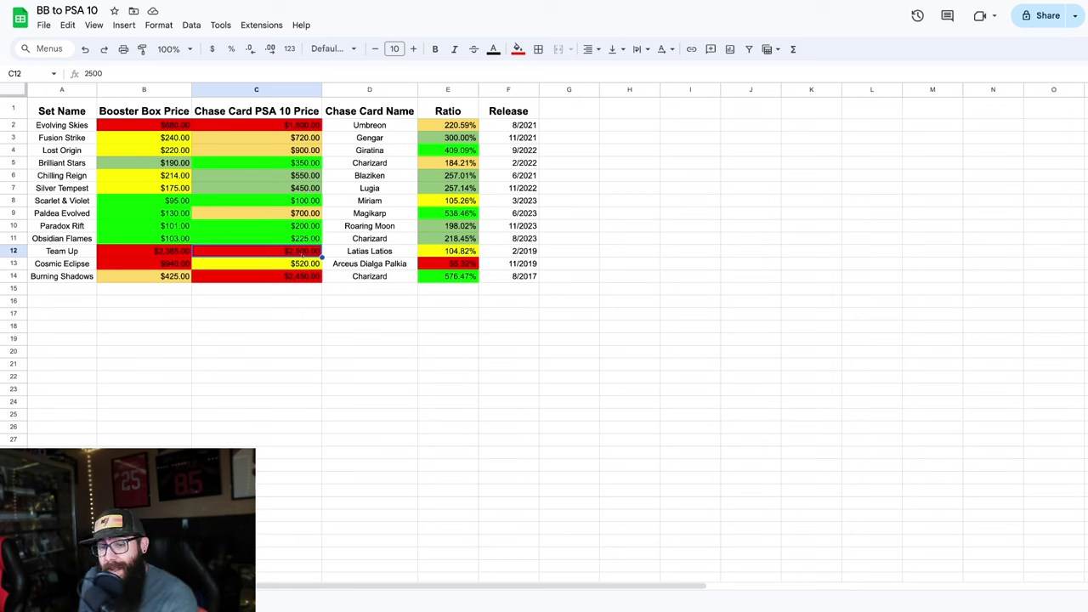
pyautogui.click(434, 256)
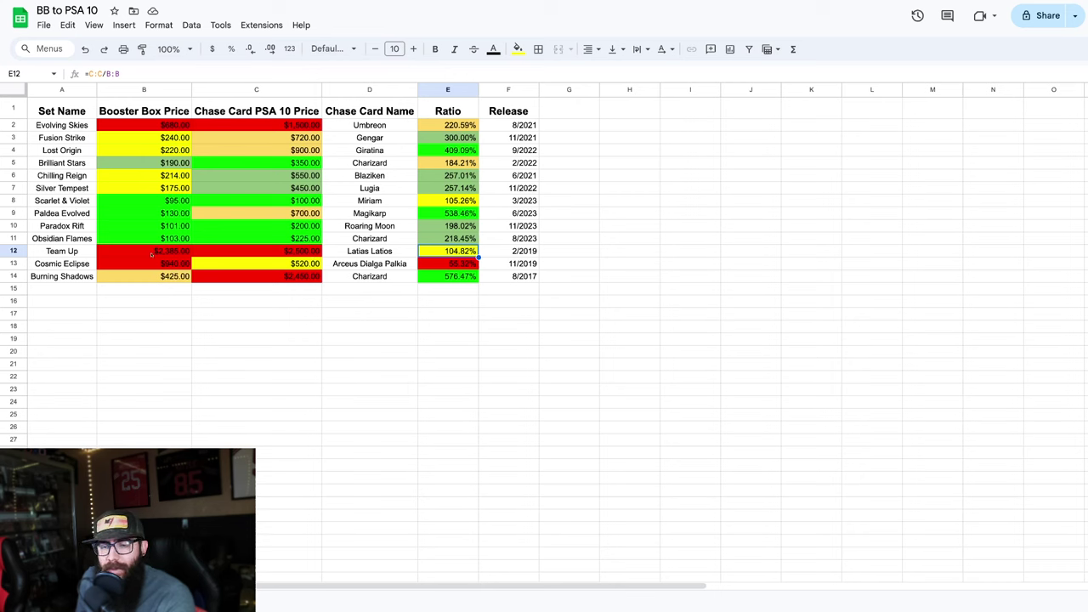
pyautogui.moveTo(172, 252); pyautogui.dragTo(280, 252)
pyautogui.click(442, 255)
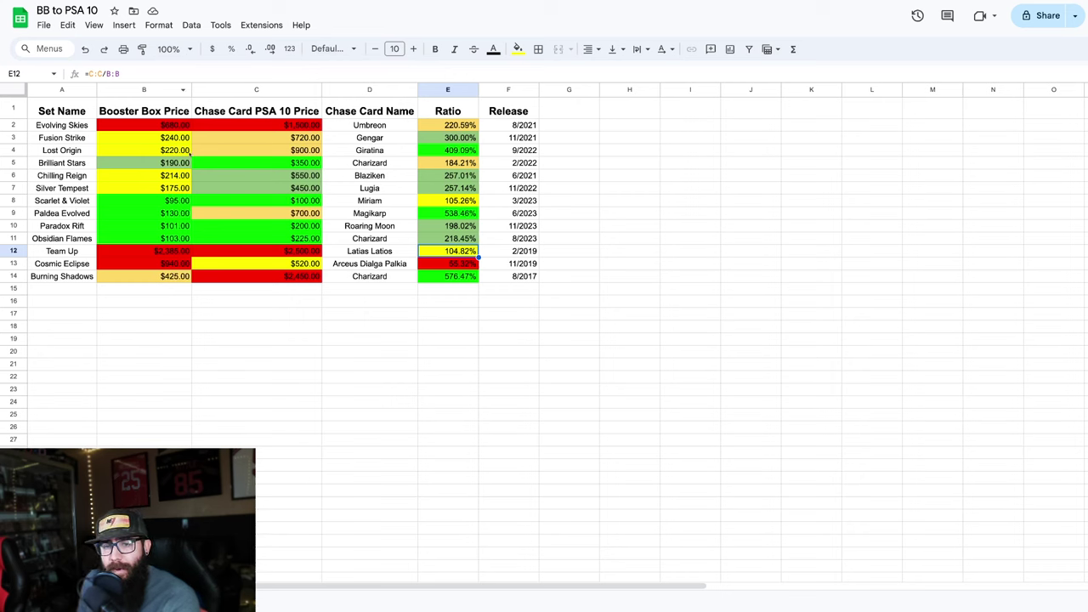
# Review the Evolving Skies booster box price against the Umbreon PSA 10 price as a reference for Team Up.
pyautogui.click(181, 128)
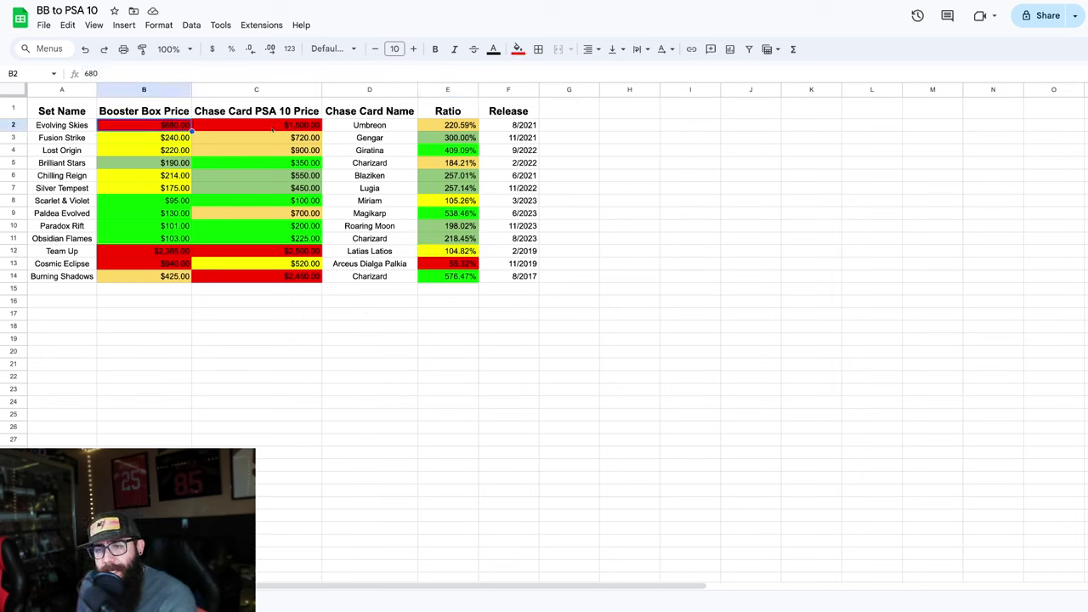
pyautogui.click(276, 127)
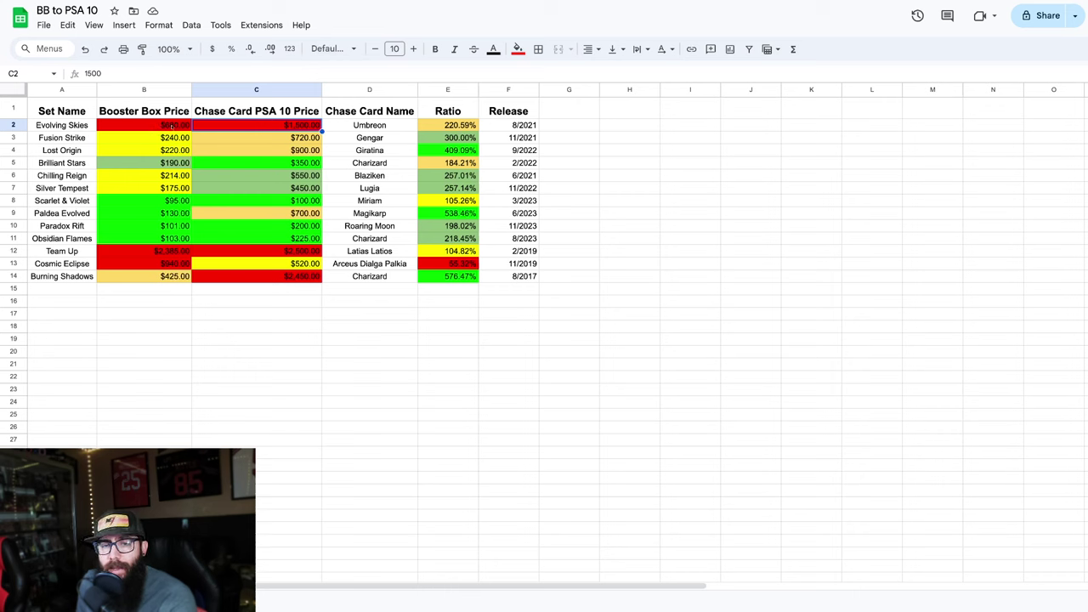
pyautogui.click(172, 125)
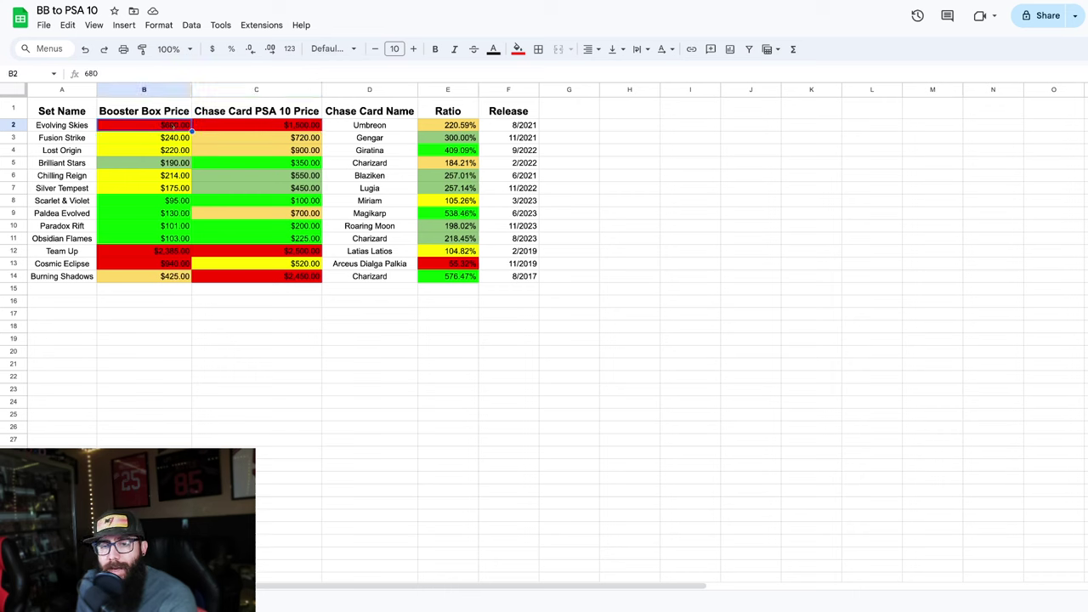
pyautogui.click(266, 129)
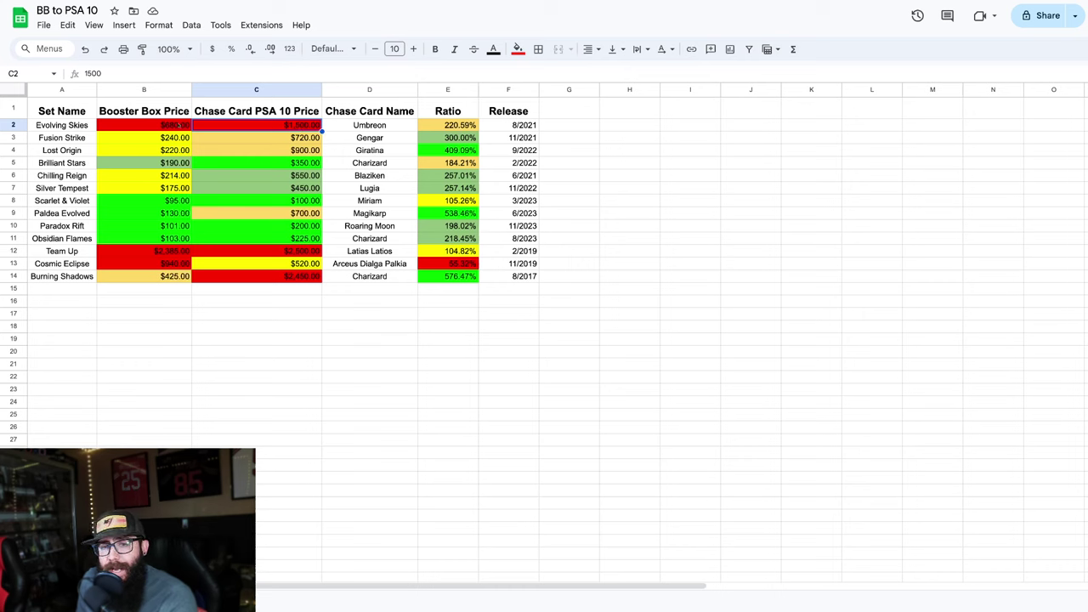
pyautogui.click(182, 125)
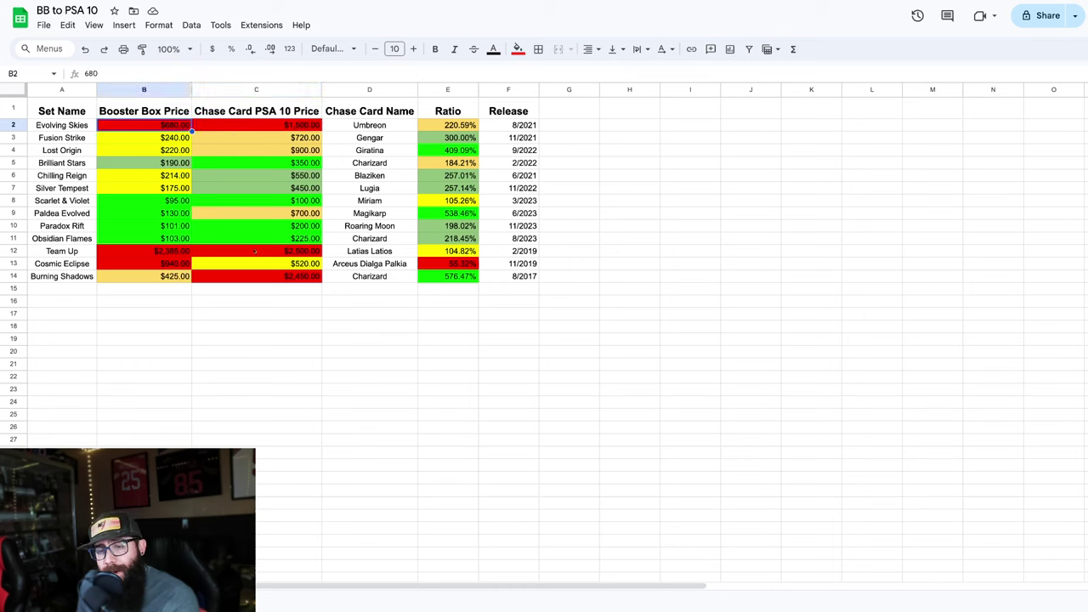
# Recheck Team Up's chase card PSA 10 price against its booster box price.
pyautogui.click(213, 253)
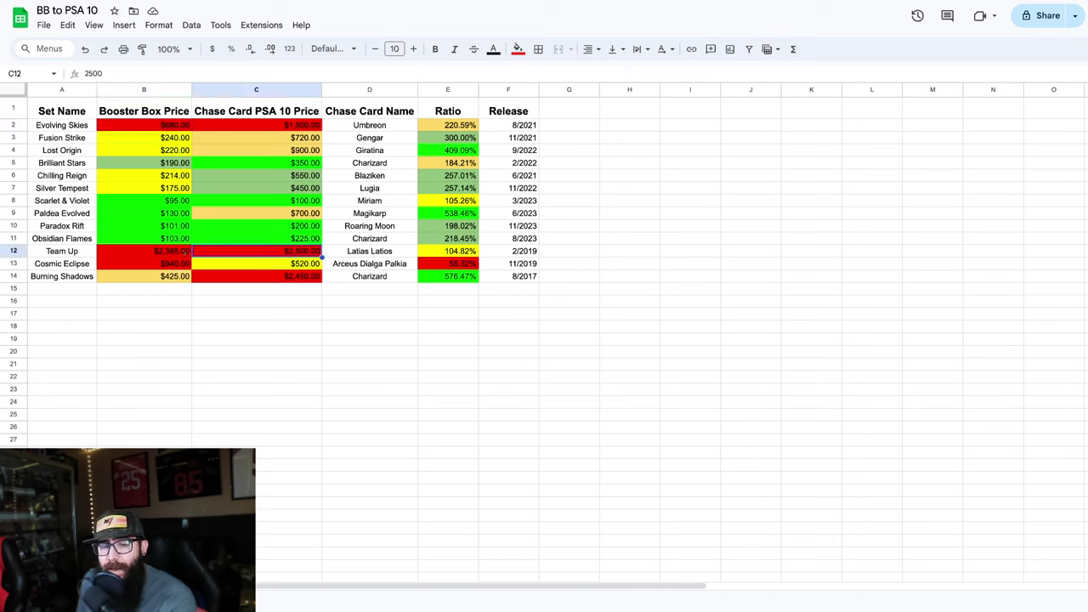
pyautogui.click(184, 252)
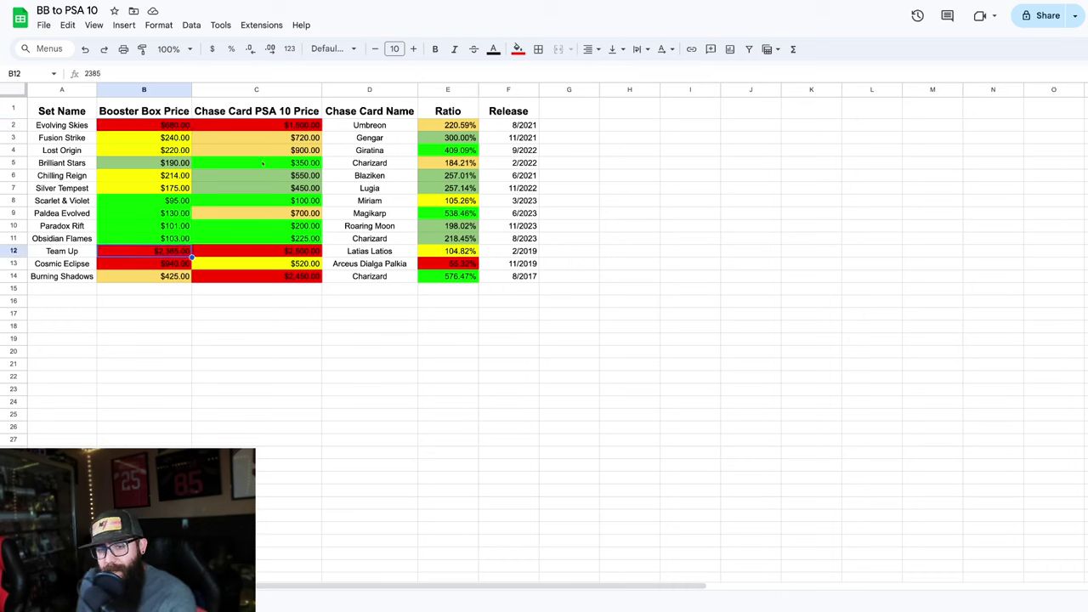
pyautogui.click(223, 253)
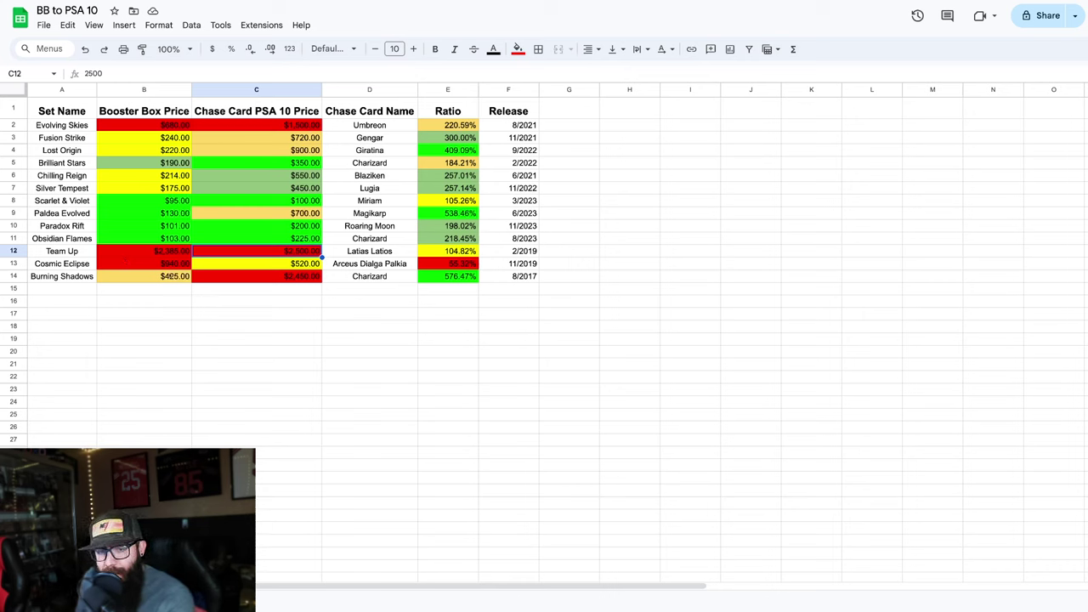
# Examine the Cosmic Eclipse row, comparing the booster box price with the Arceus Dialga Palkia PSA 10 price and the ratio.
pyautogui.click(159, 265)
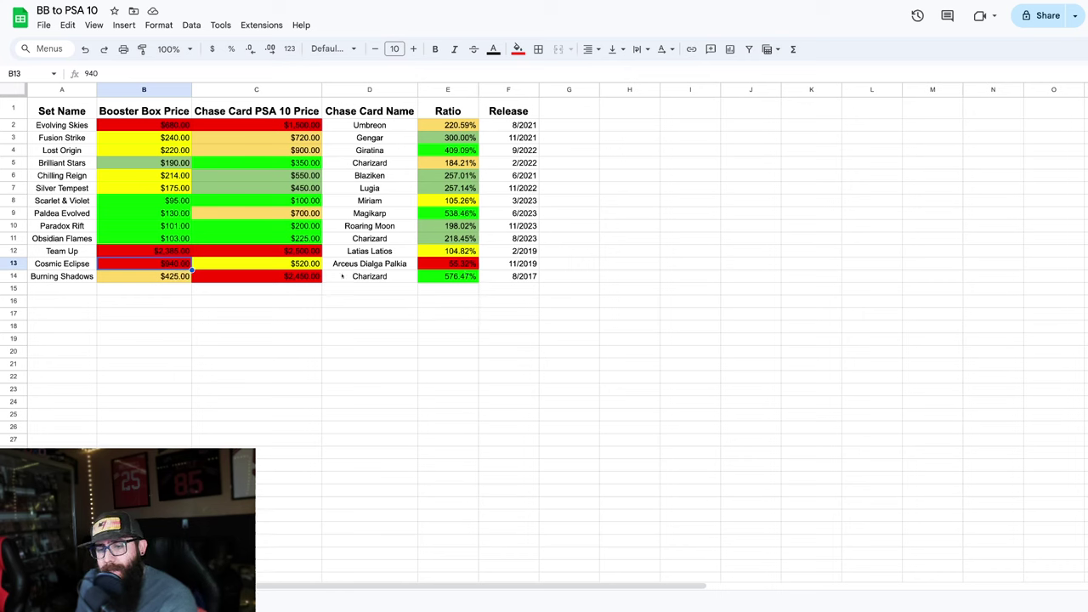
pyautogui.click(282, 266)
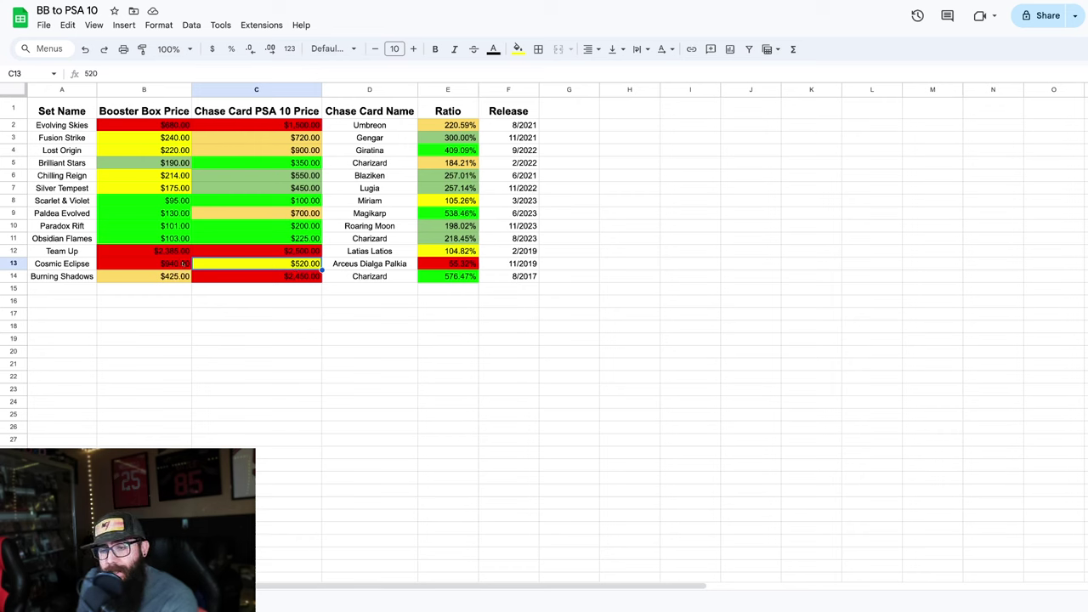
pyautogui.click(464, 265)
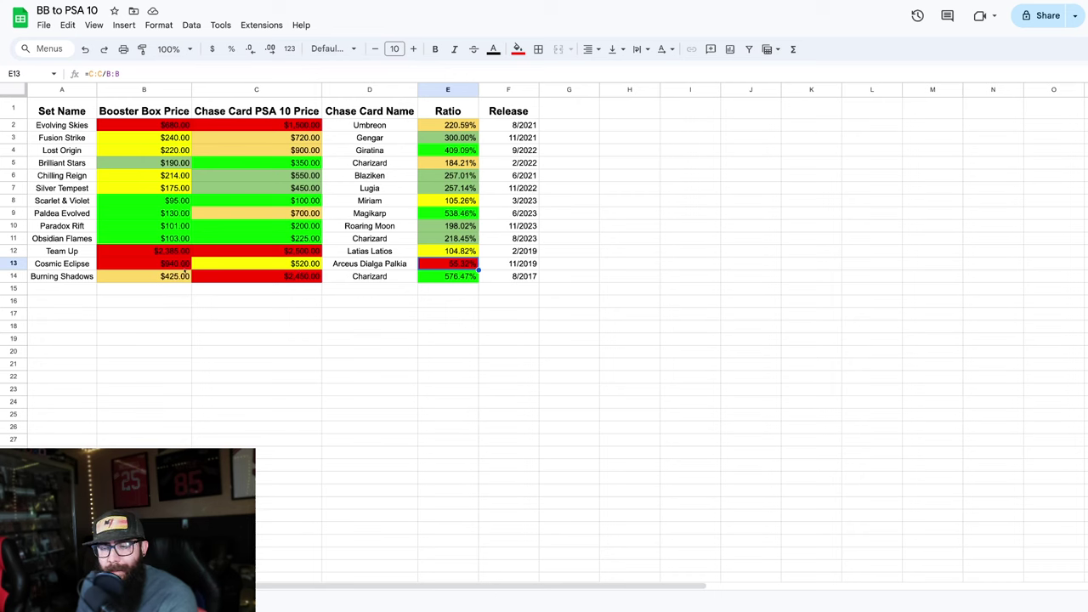
pyautogui.click(180, 264)
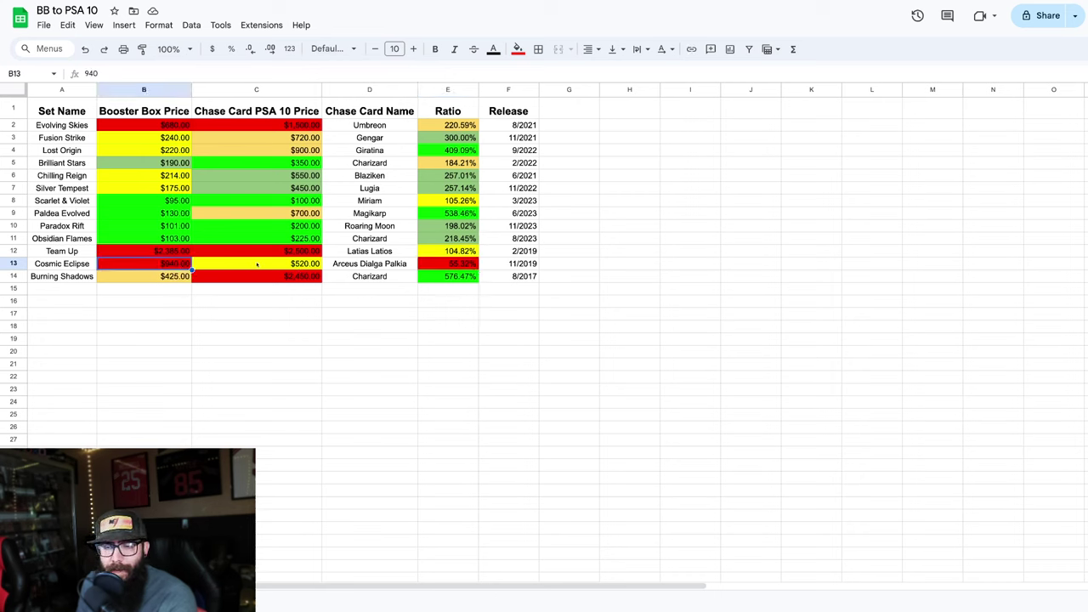
pyautogui.press('Right')
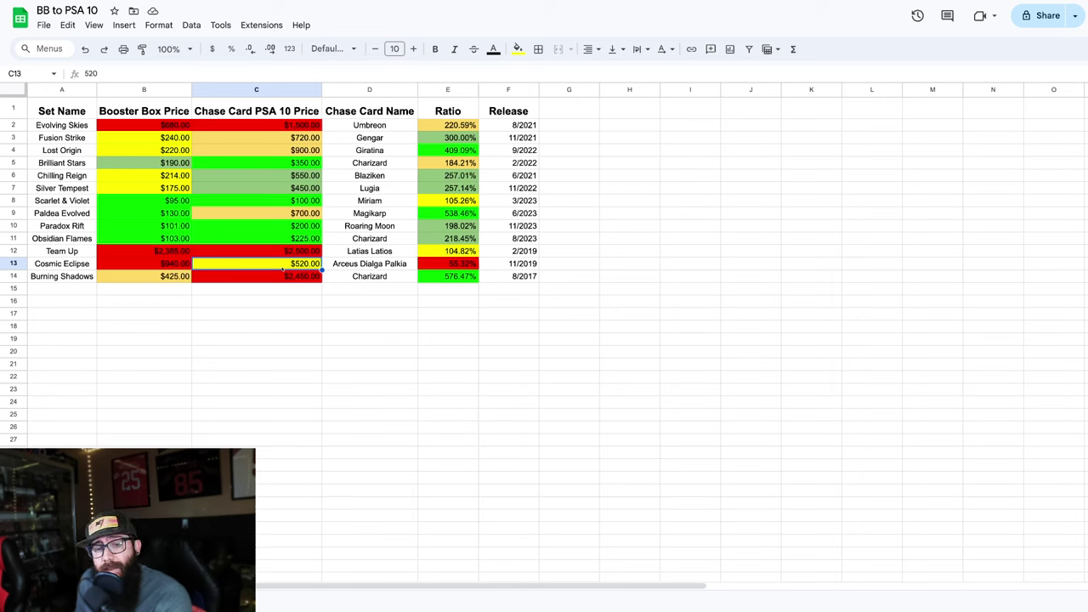
# Examine the Burning Shadows row, comparing the booster box price with the Charizard PSA 10 price and the ratio.
pyautogui.click(139, 277)
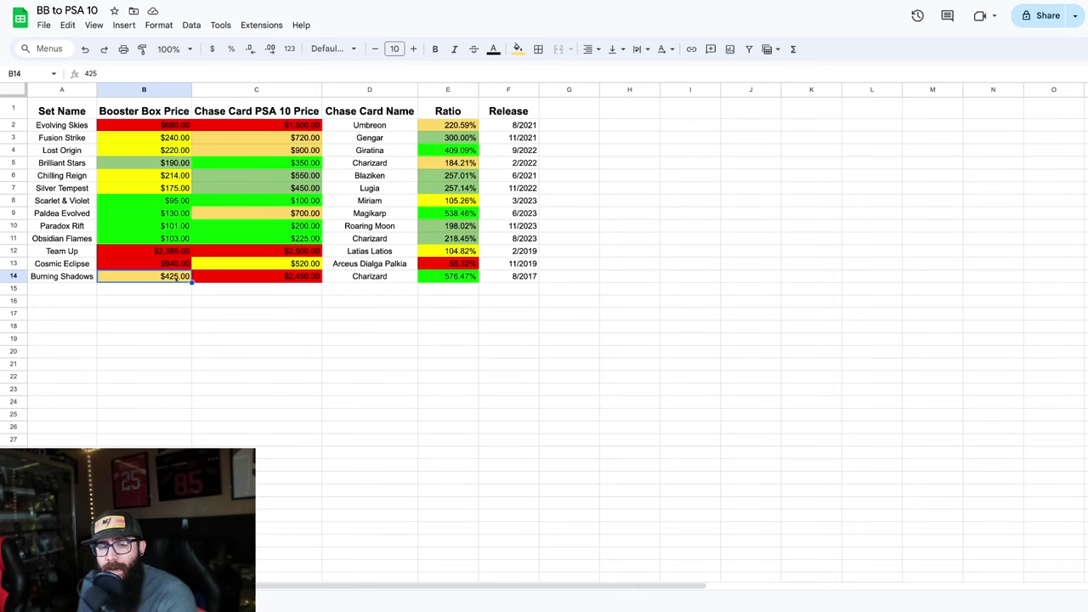
pyautogui.click(301, 278)
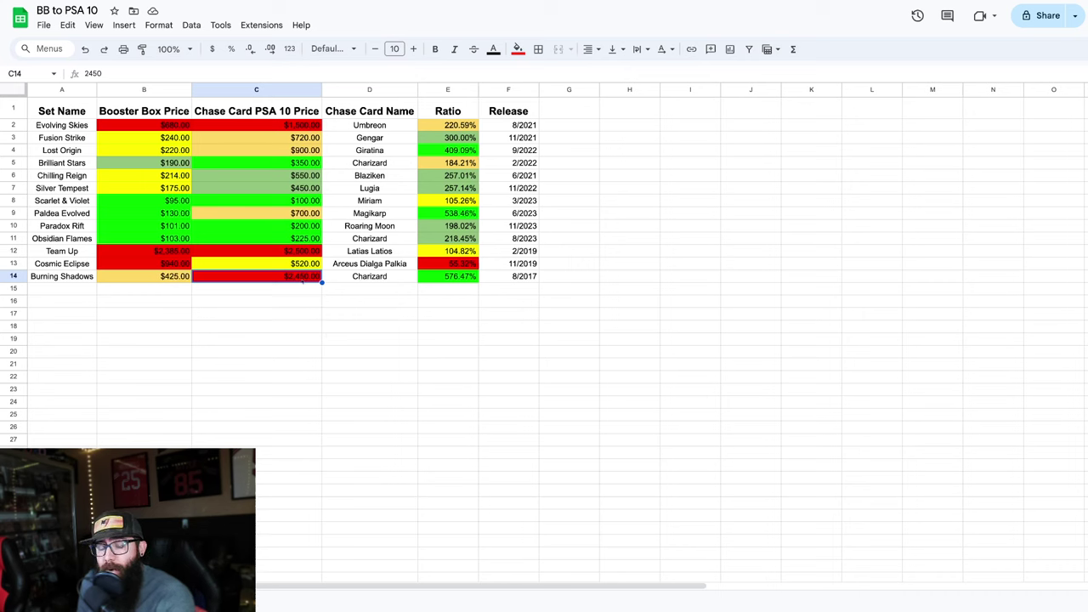
pyautogui.click(457, 278)
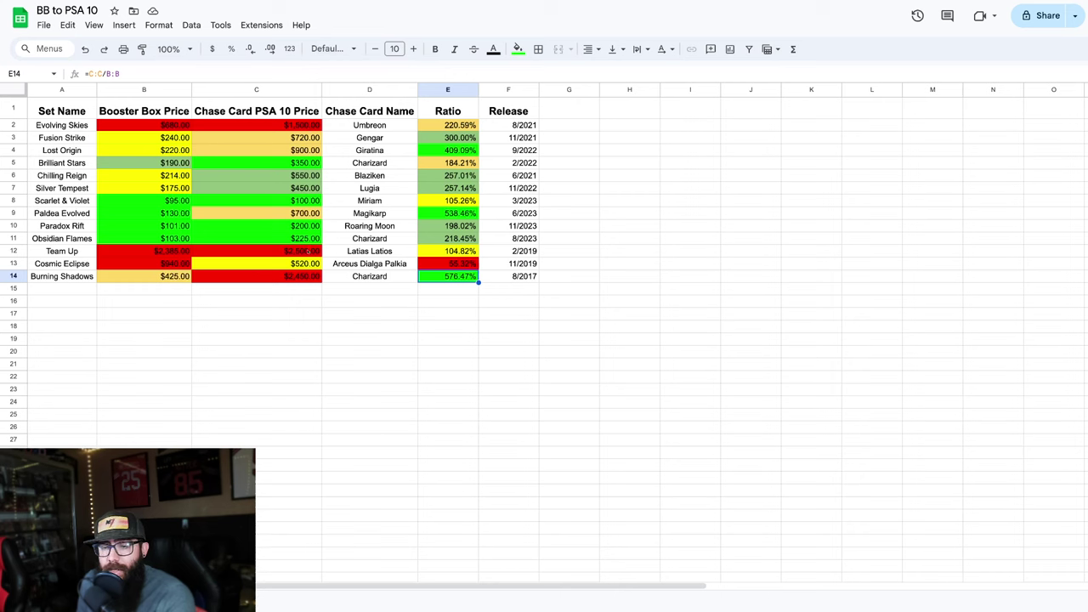
pyautogui.click(162, 280)
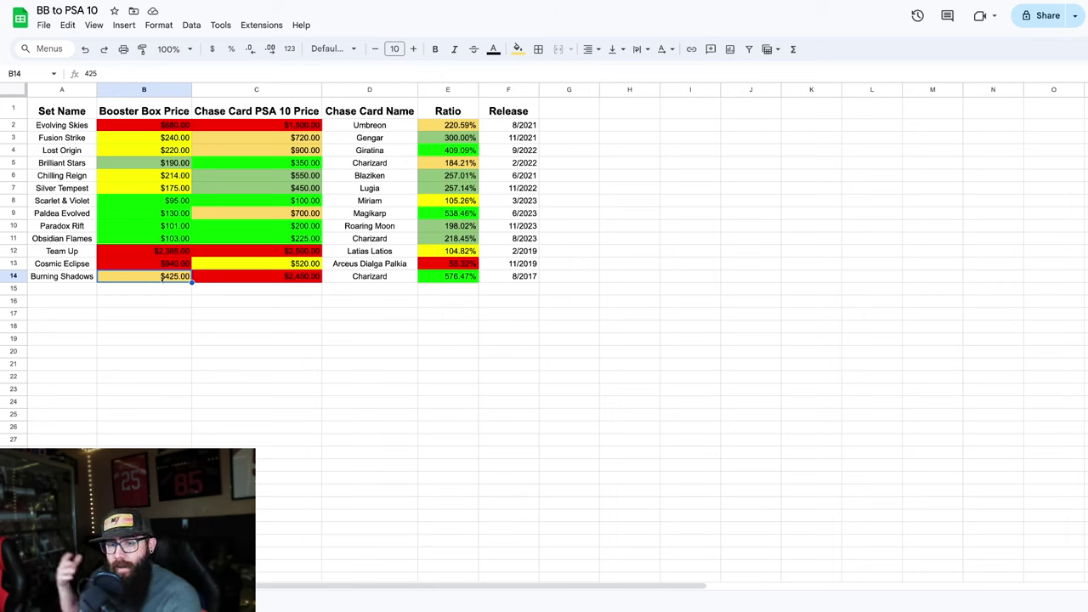
pyautogui.press('Right')
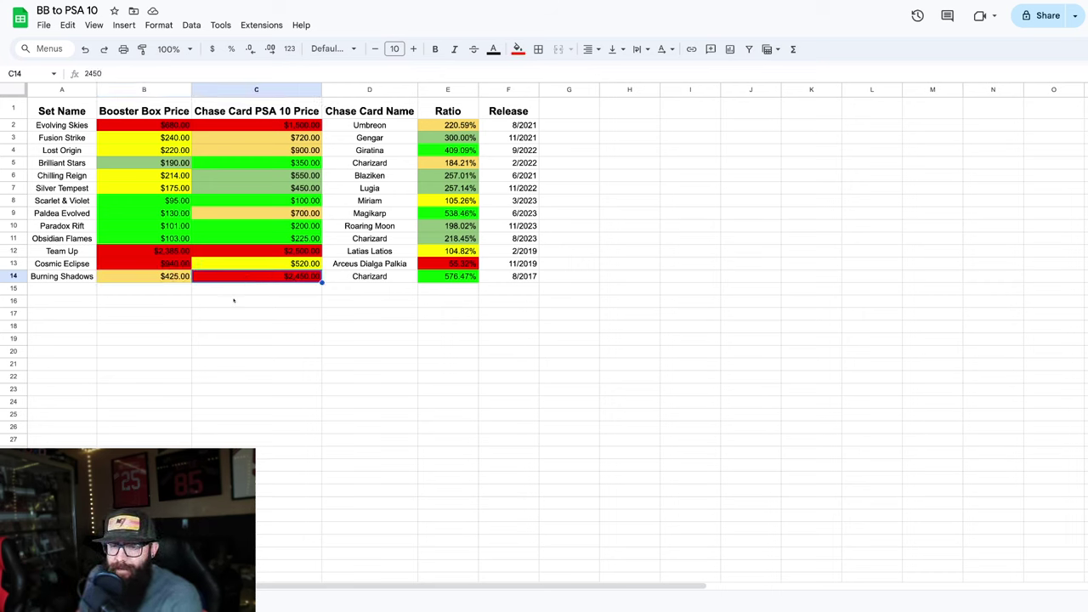
pyautogui.click(171, 277)
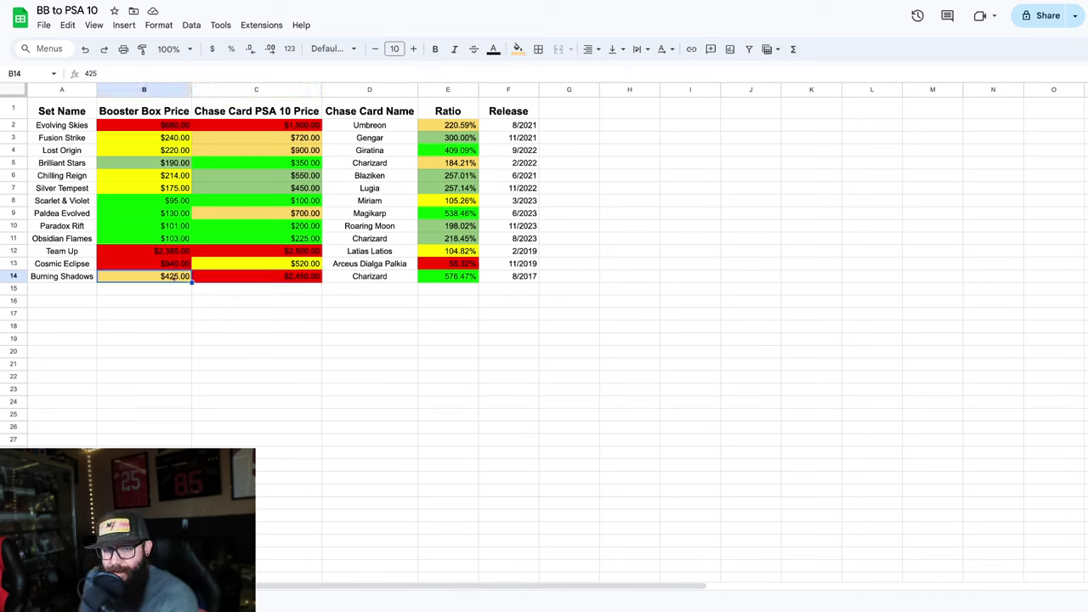